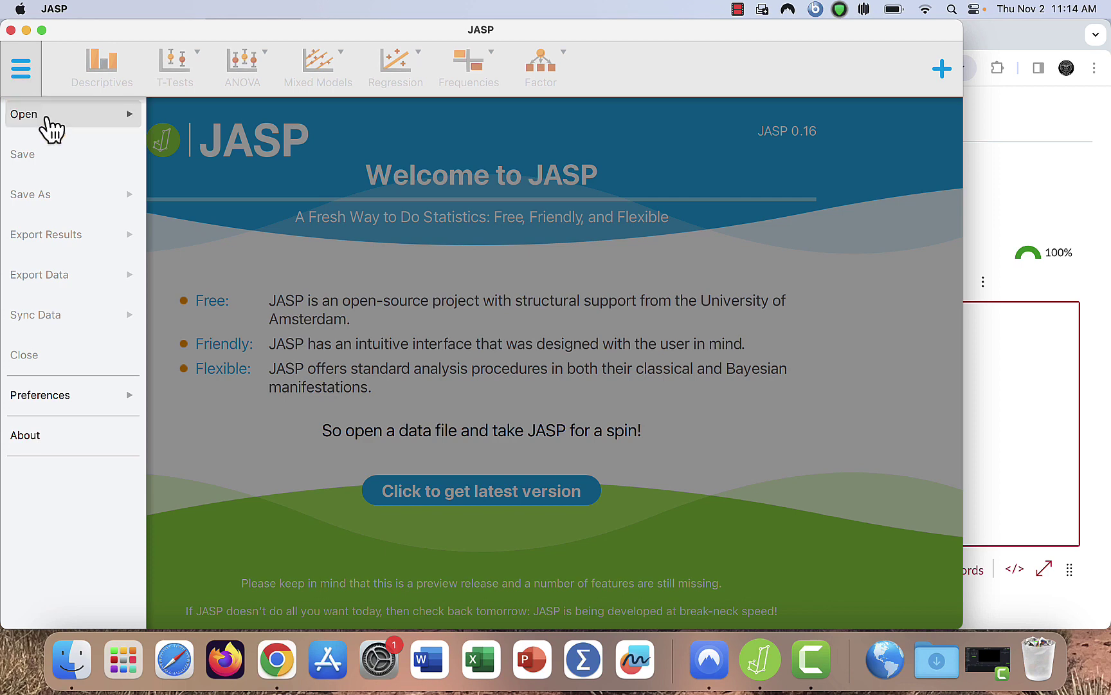
Open the recent file factorial ANOVA data.sav and look through its data rows.
{"action": "left_click", "coordinate": [50, 127]}
{"action": "left_click", "coordinate": [218, 134]}
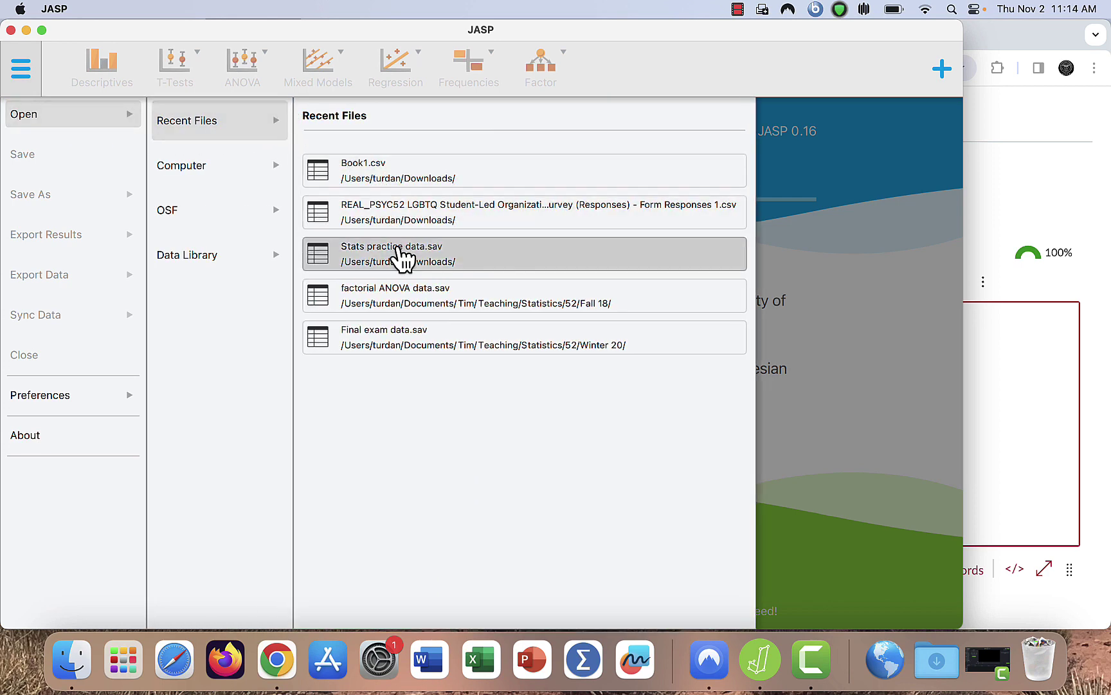
{"action": "left_click", "coordinate": [411, 297]}
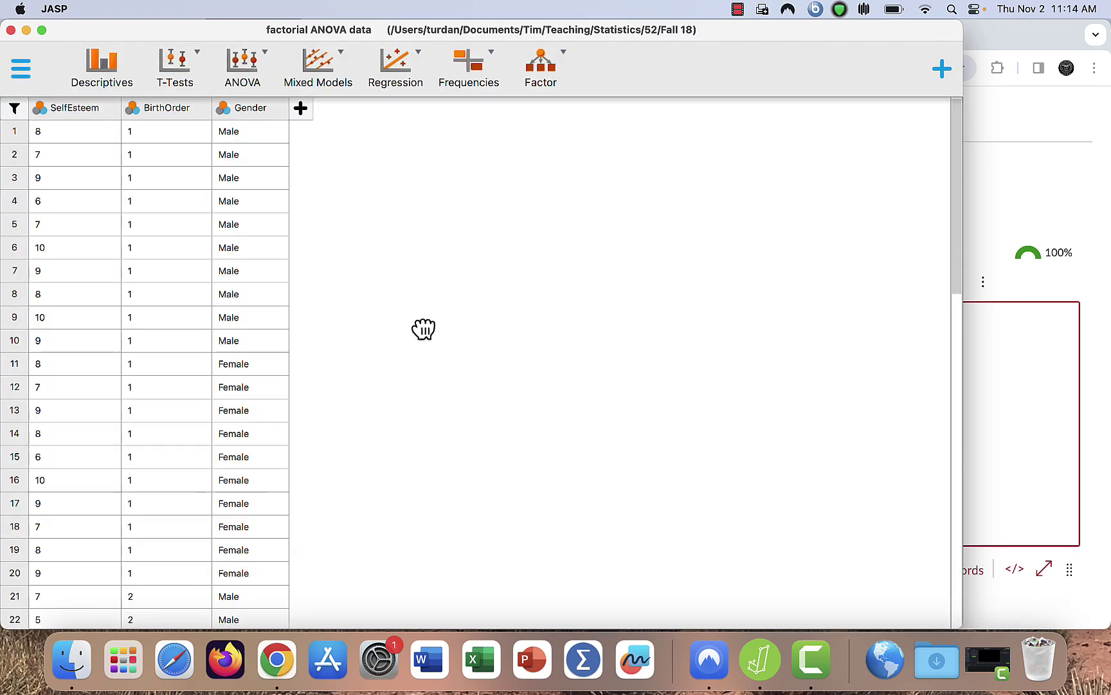
{"action": "scroll", "coordinate": [425, 332], "scroll_direction": "down", "scroll_amount": 5}
{"action": "scroll", "coordinate": [424, 331], "scroll_direction": "up", "scroll_amount": 3}
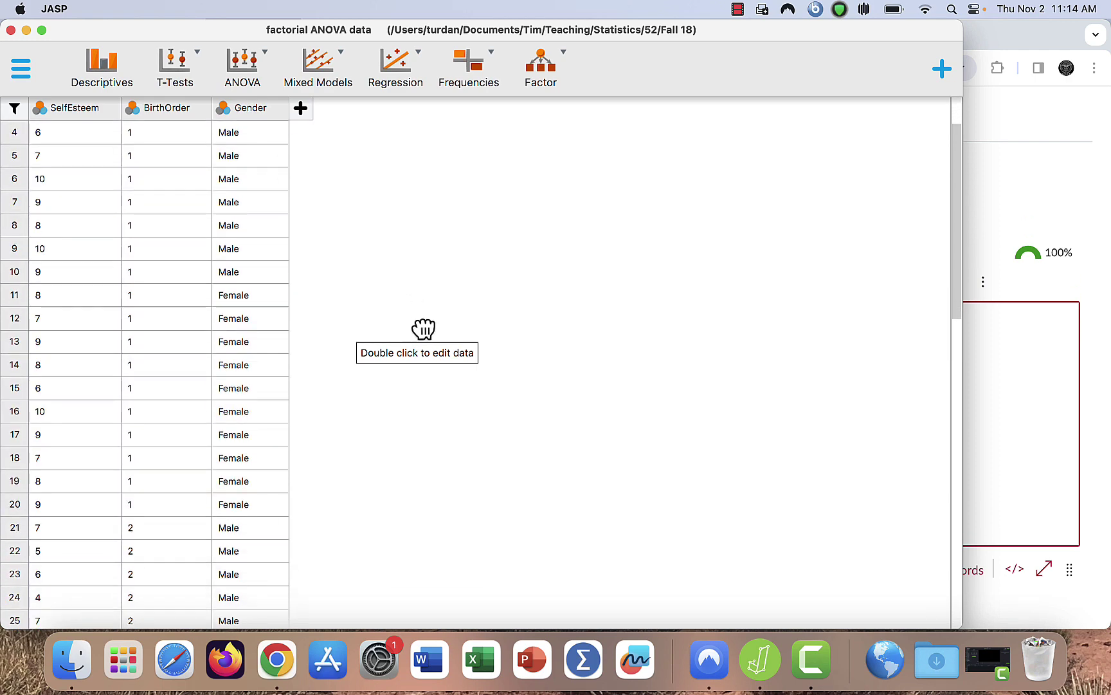
{"action": "scroll", "coordinate": [425, 331], "scroll_direction": "down", "scroll_amount": 10}
{"action": "scroll", "coordinate": [424, 331], "scroll_direction": "up", "scroll_amount": 10}
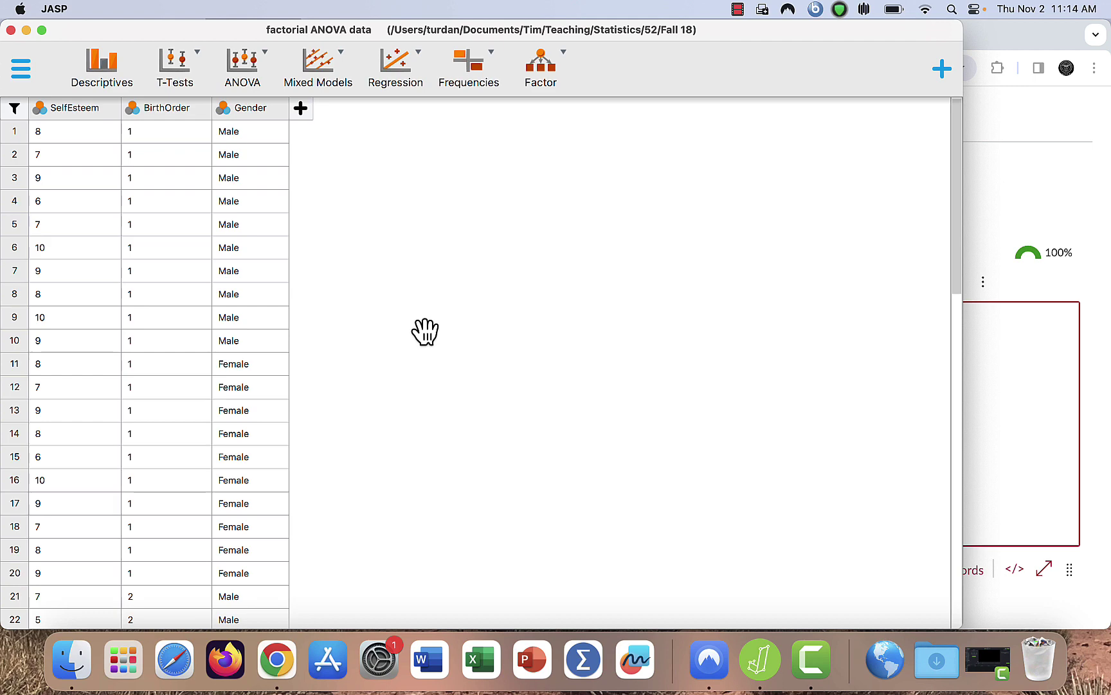
Set up a classical ANOVA with SelfEsteem as dependent variable and BirthOrder and Gender as fixed factors.
{"action": "left_click", "coordinate": [256, 71]}
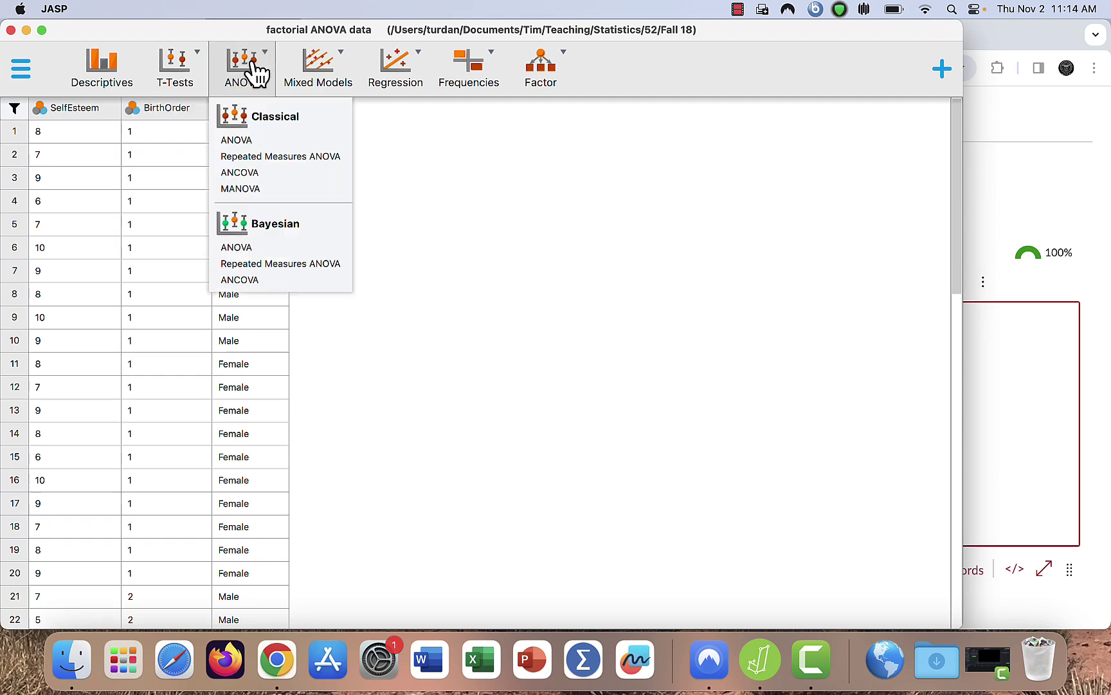
{"action": "left_click", "coordinate": [253, 139]}
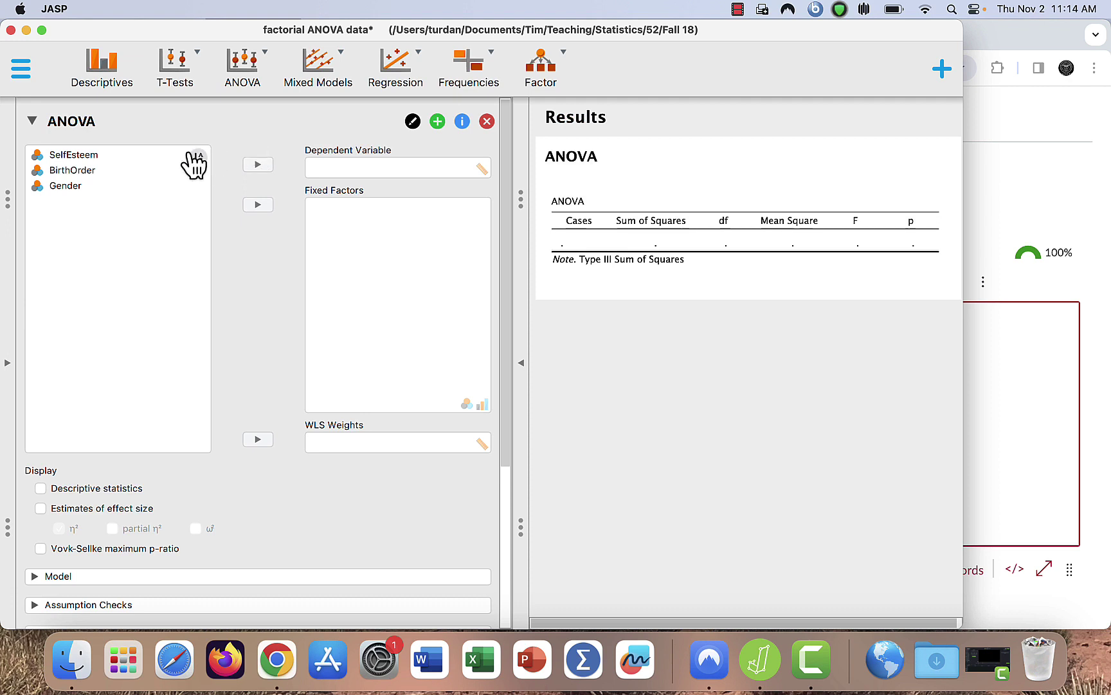
{"action": "left_click", "coordinate": [181, 159]}
{"action": "left_click", "coordinate": [257, 165]}
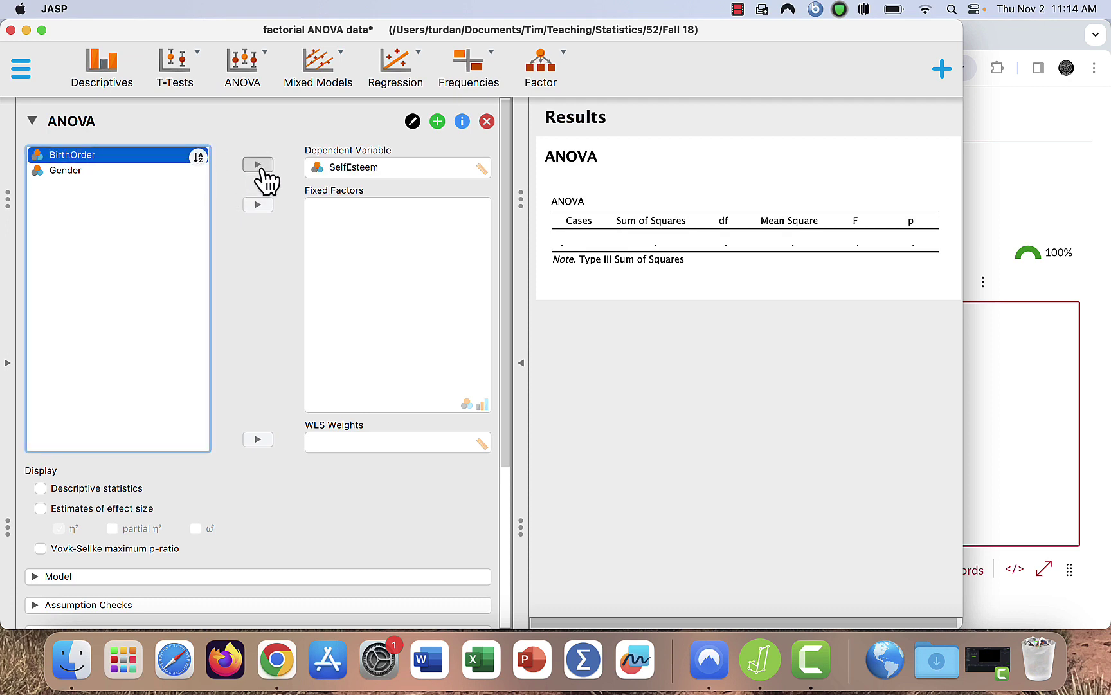
{"action": "left_click", "coordinate": [258, 205]}
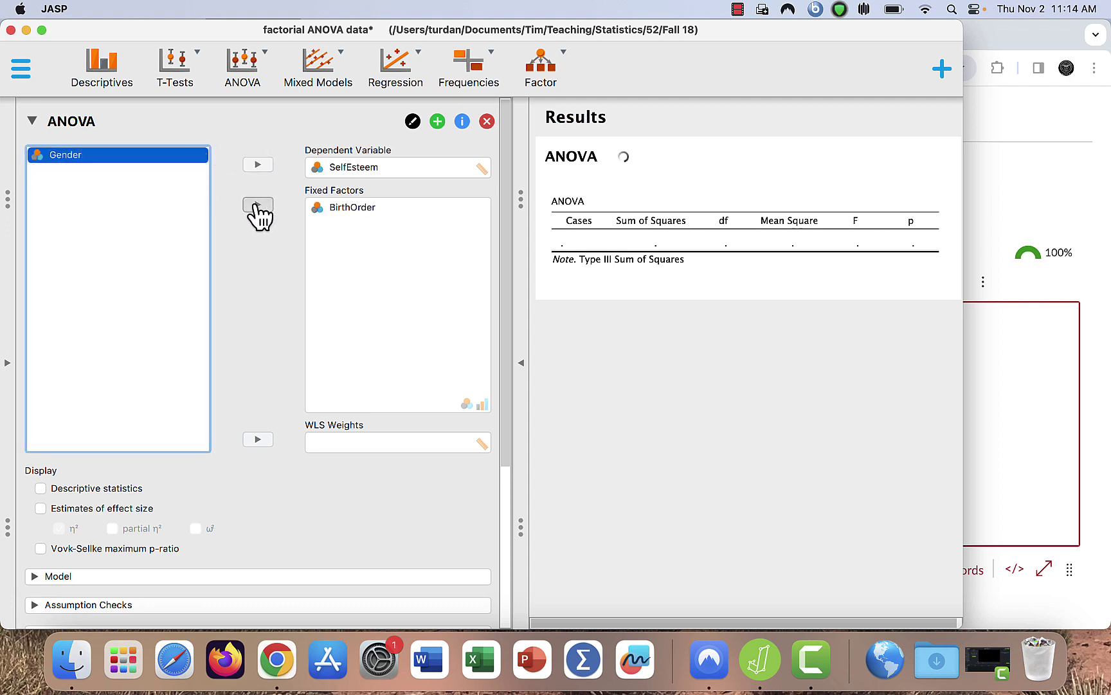
{"action": "left_click", "coordinate": [258, 205]}
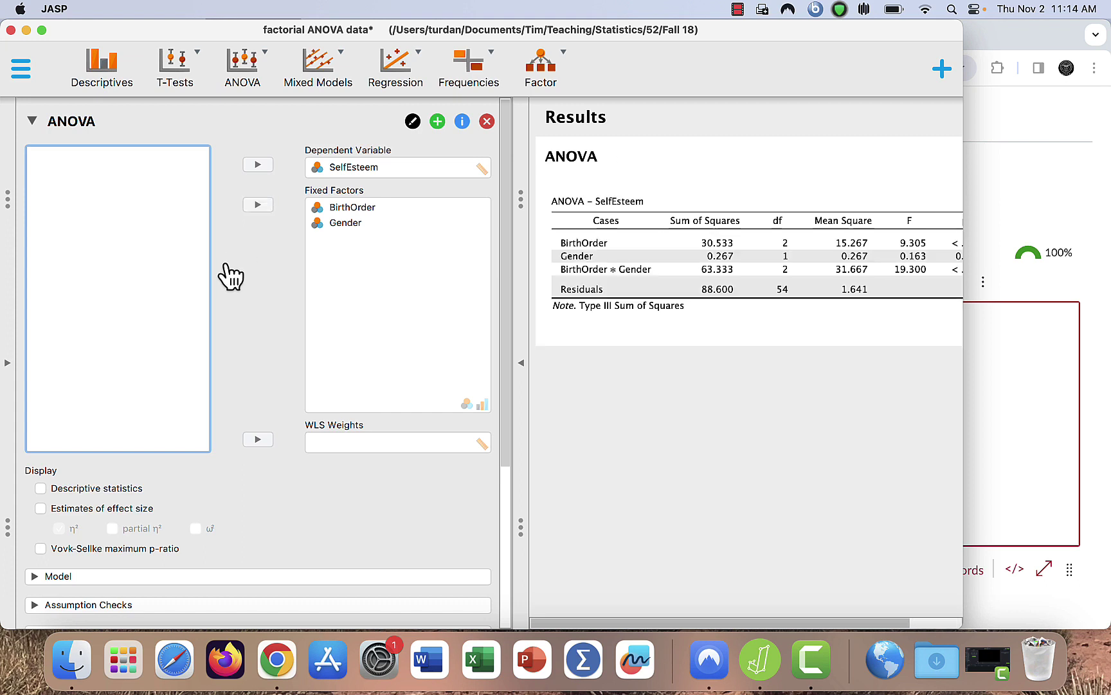
Add descriptive statistics and η² effect size estimates to the ANOVA, and show the results at full width.
{"action": "left_click", "coordinate": [41, 489]}
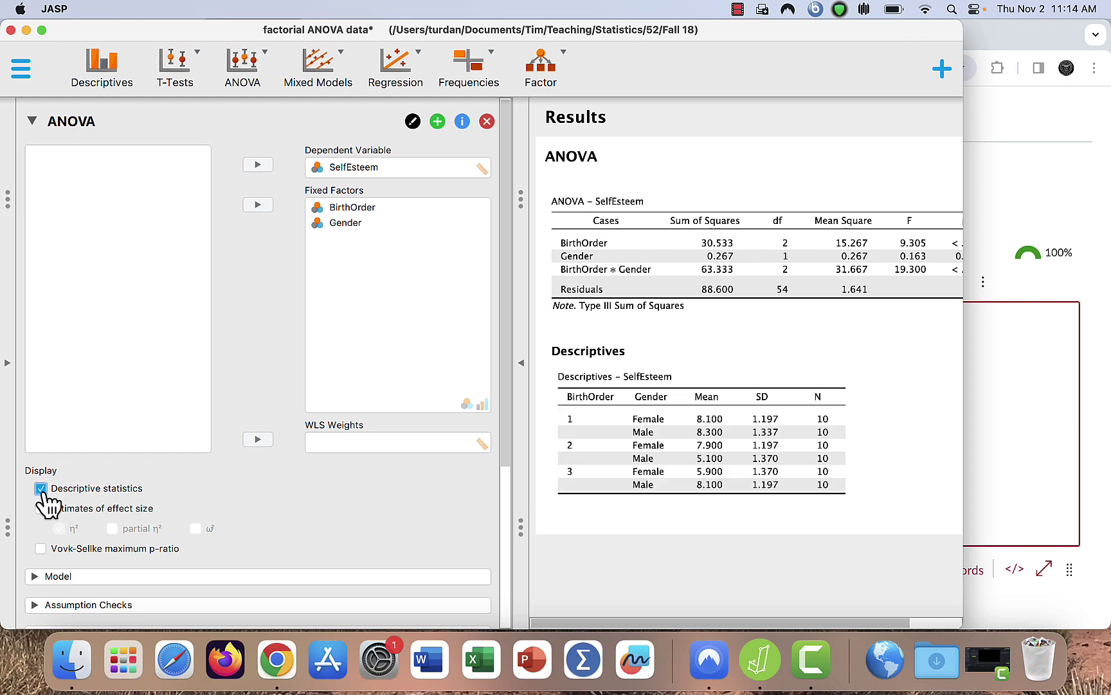
{"action": "left_click", "coordinate": [41, 508]}
{"action": "left_click", "coordinate": [522, 367]}
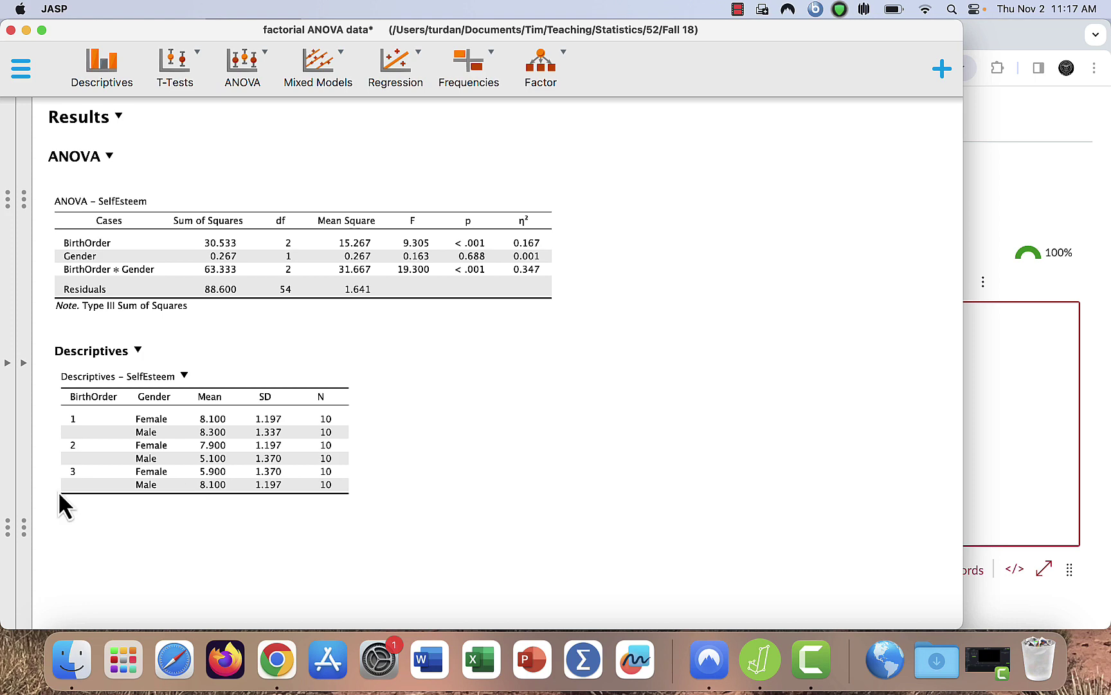
Bring back the analysis settings and add standard post hoc tests for BirthOrder with the Tukey correction.
{"action": "left_click", "coordinate": [23, 364]}
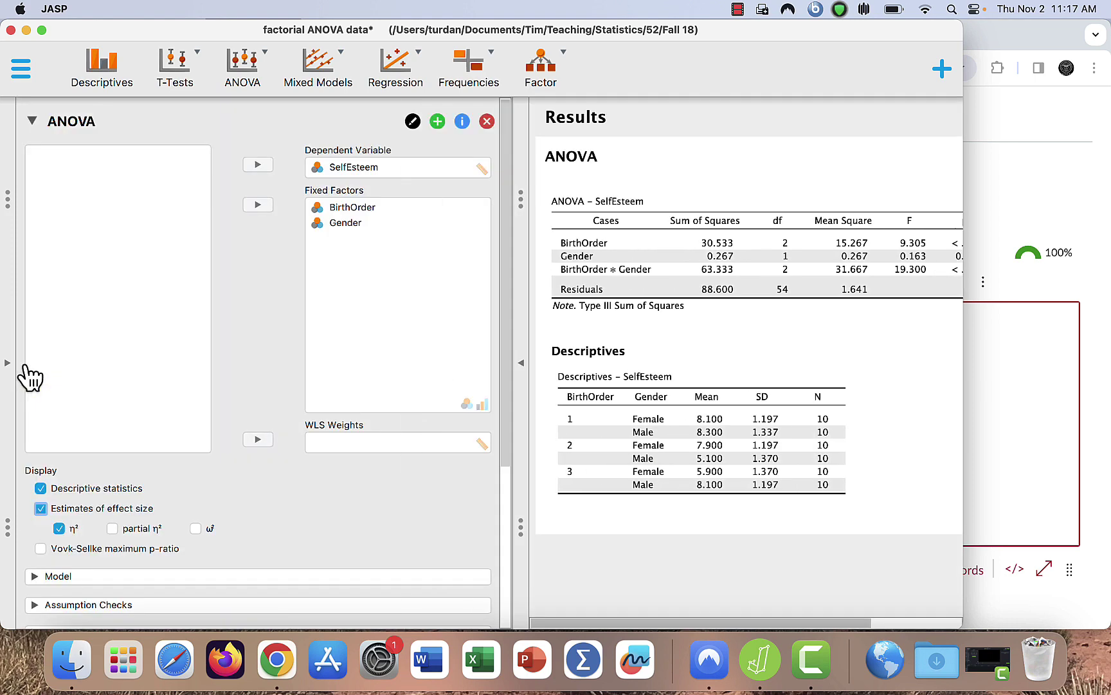
{"action": "scroll", "coordinate": [195, 476], "scroll_direction": "down", "scroll_amount": 2}
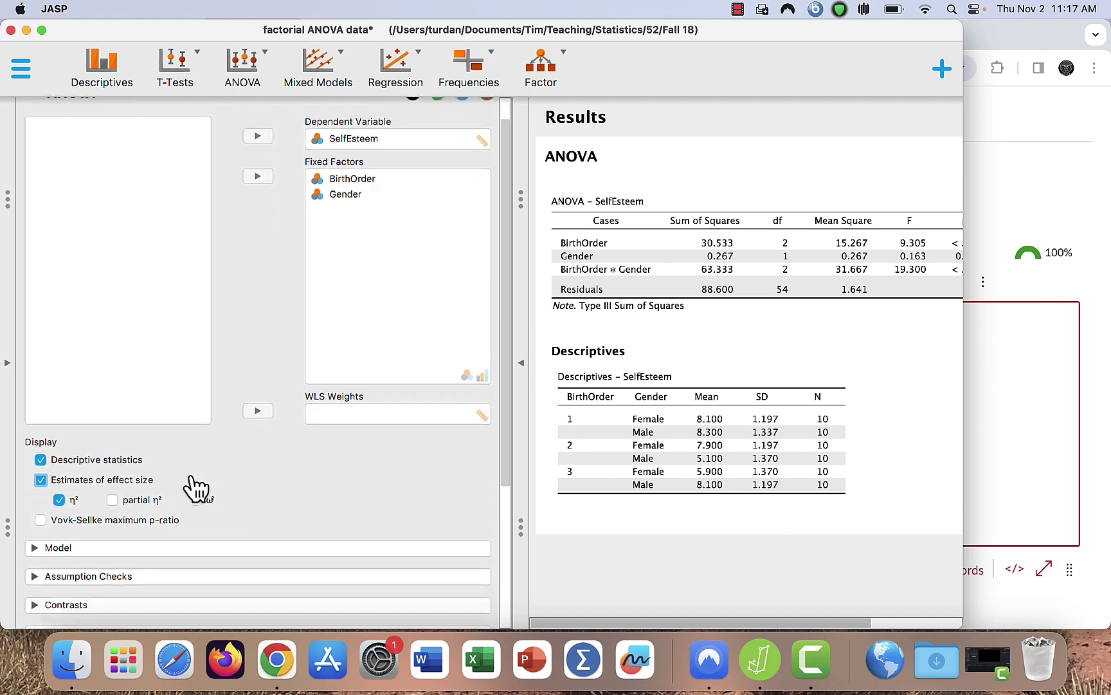
{"action": "scroll", "coordinate": [196, 489], "scroll_direction": "down", "scroll_amount": 6}
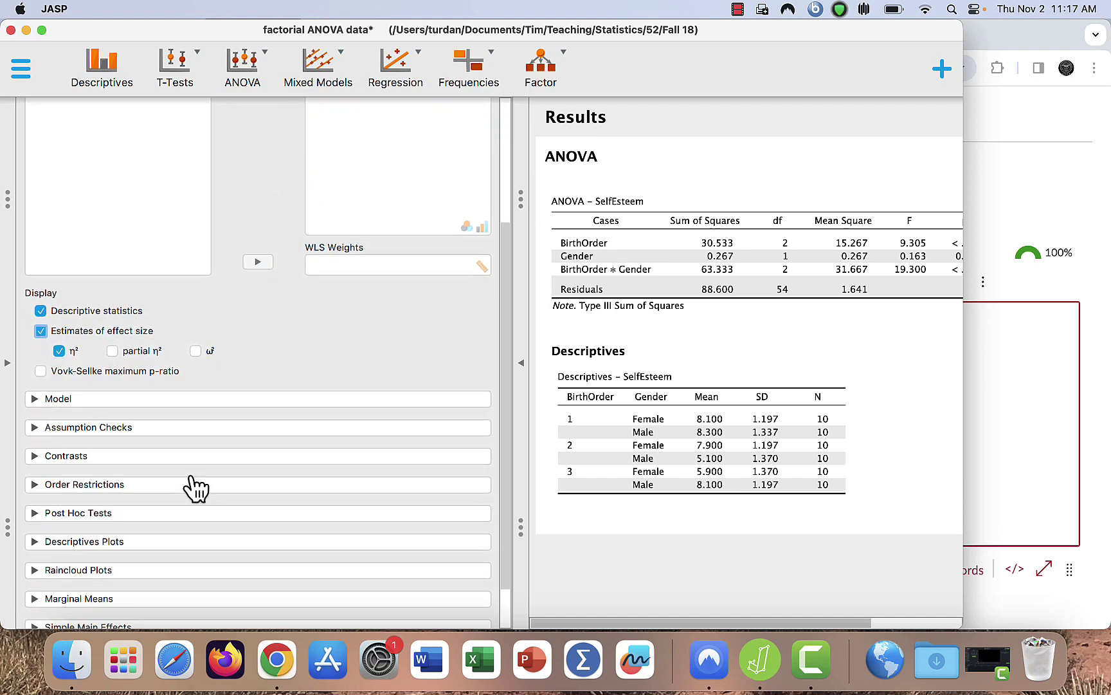
{"action": "scroll", "coordinate": [195, 487], "scroll_direction": "down", "scroll_amount": 2}
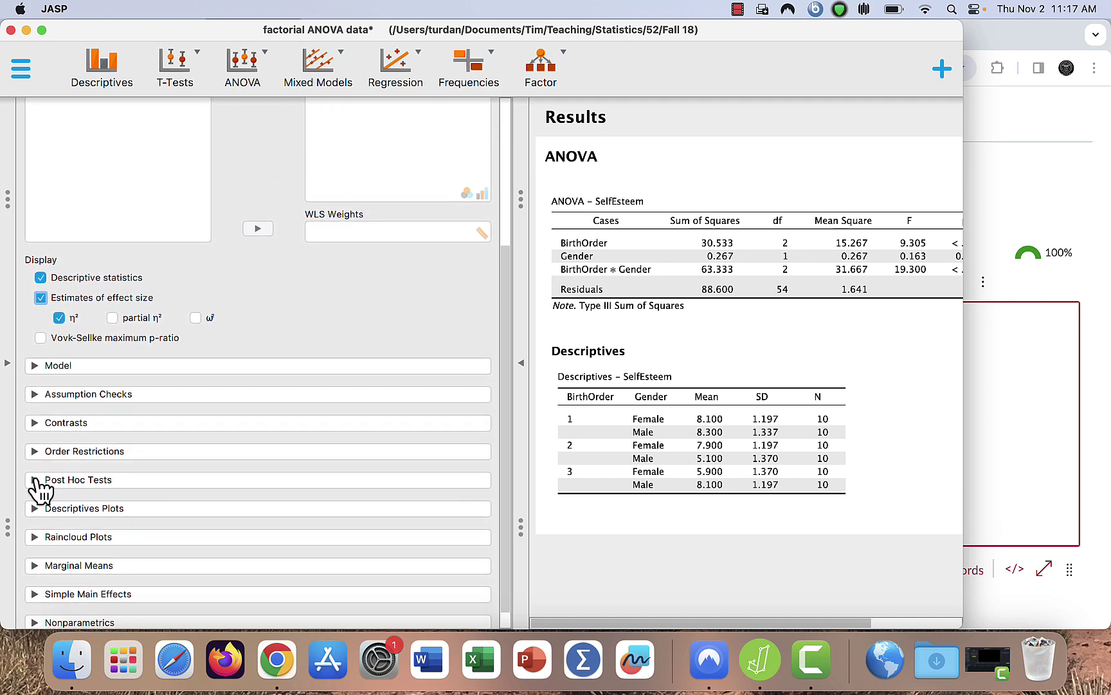
{"action": "left_click", "coordinate": [35, 481]}
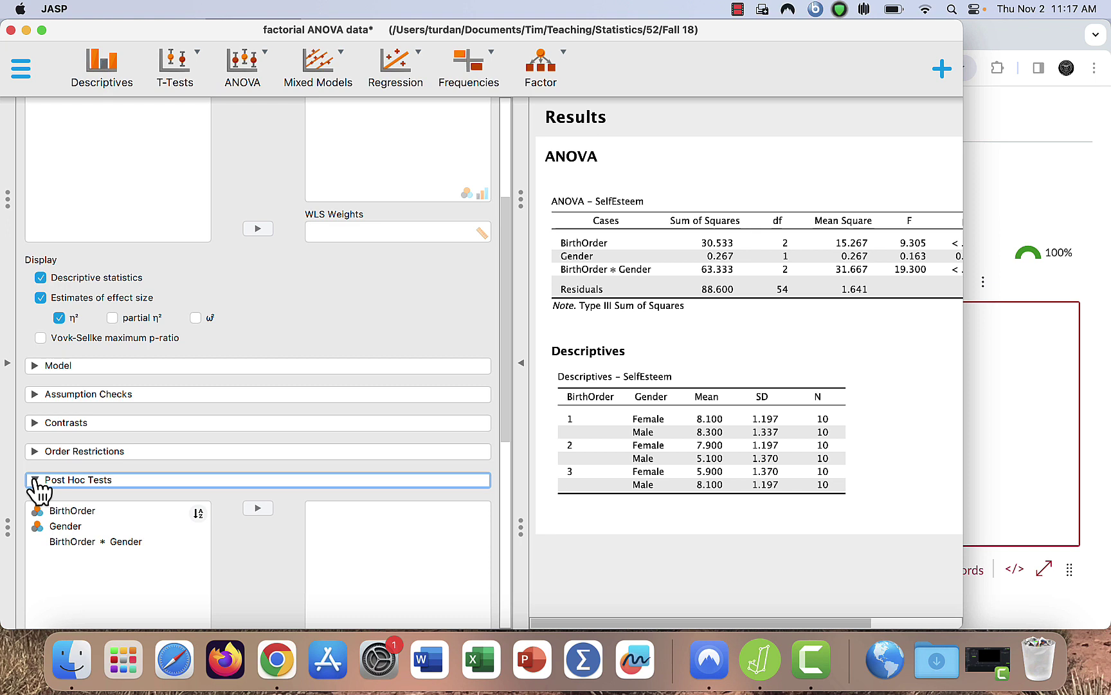
{"action": "left_click", "coordinate": [82, 513]}
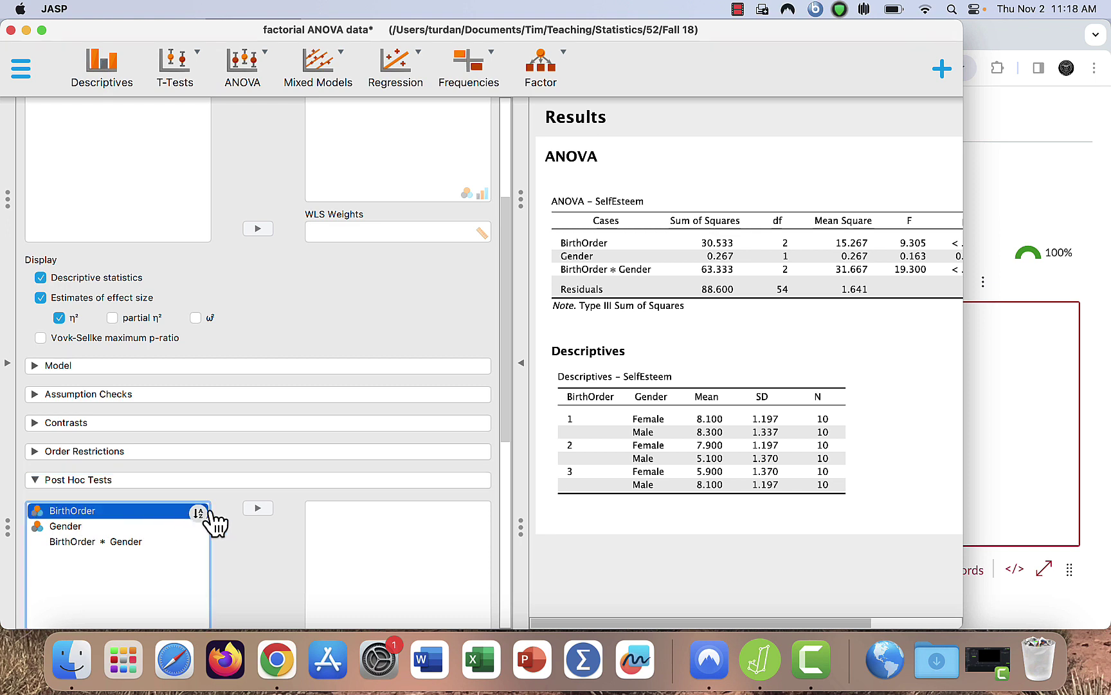
{"action": "scroll", "coordinate": [231, 525], "scroll_direction": "down", "scroll_amount": 5}
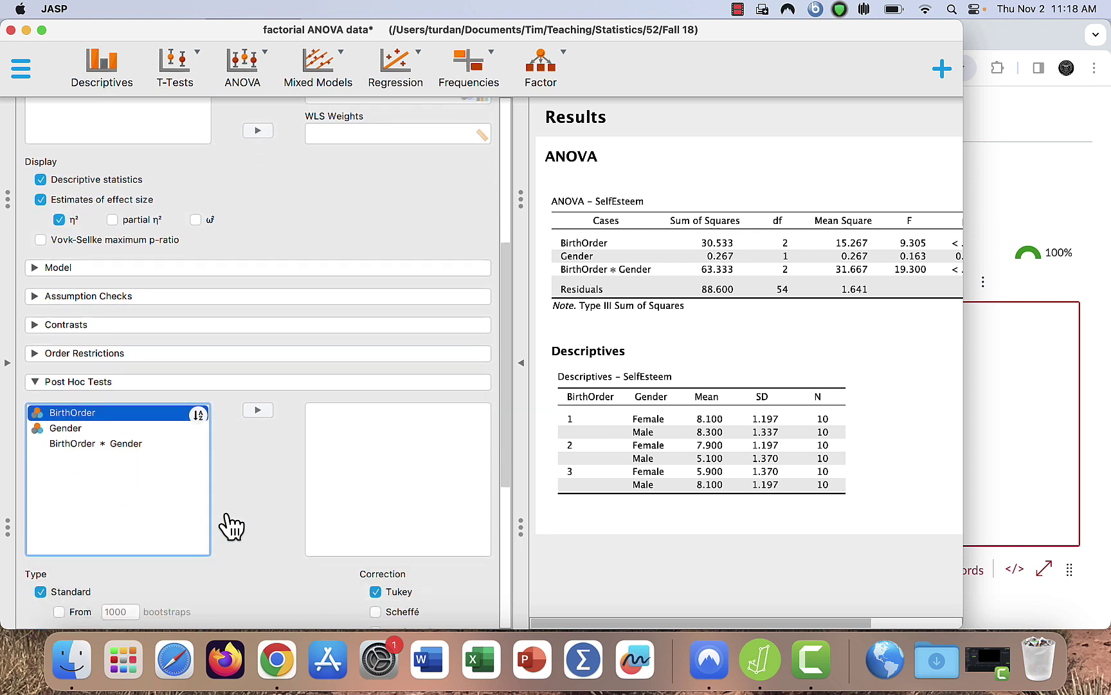
{"action": "scroll", "coordinate": [230, 525], "scroll_direction": "up", "scroll_amount": 3}
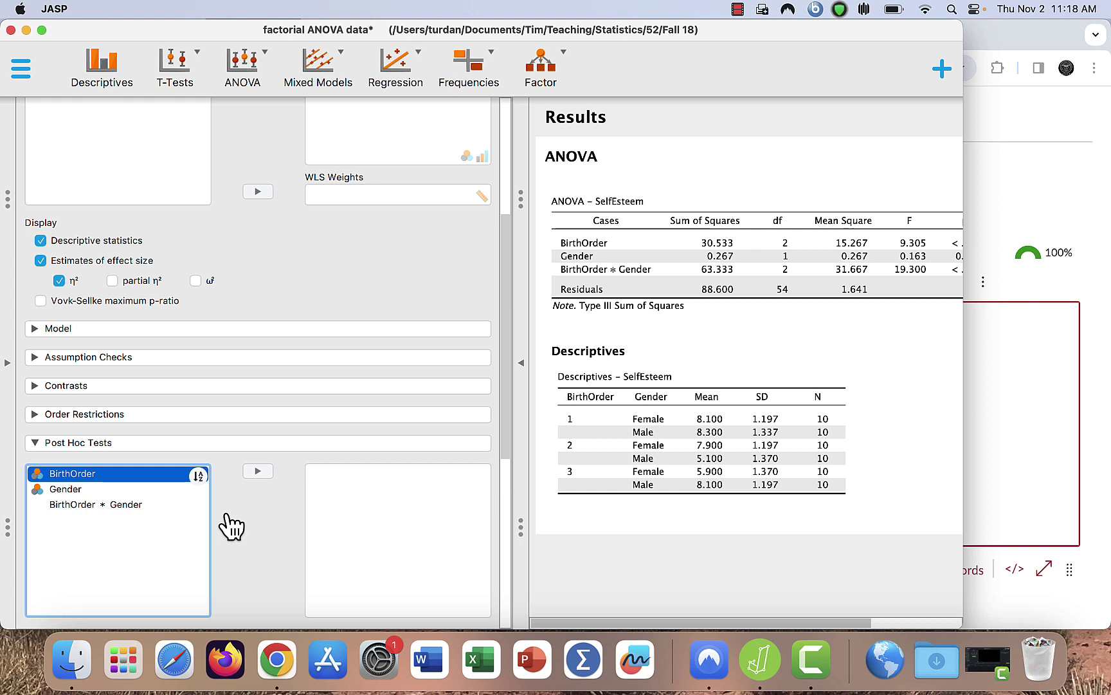
{"action": "left_click", "coordinate": [258, 472]}
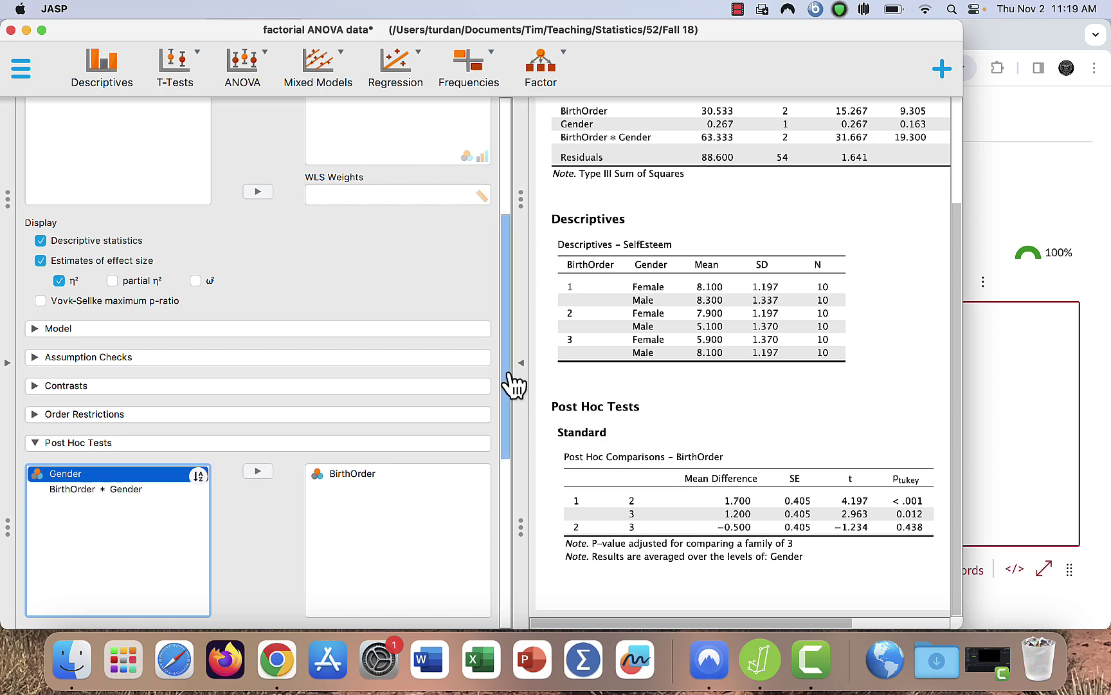
Add marginal means for BirthOrder and Gender, and review the result tables at full width.
{"action": "left_click_drag", "start_coordinate": [510, 380], "coordinate": [489, 603]}
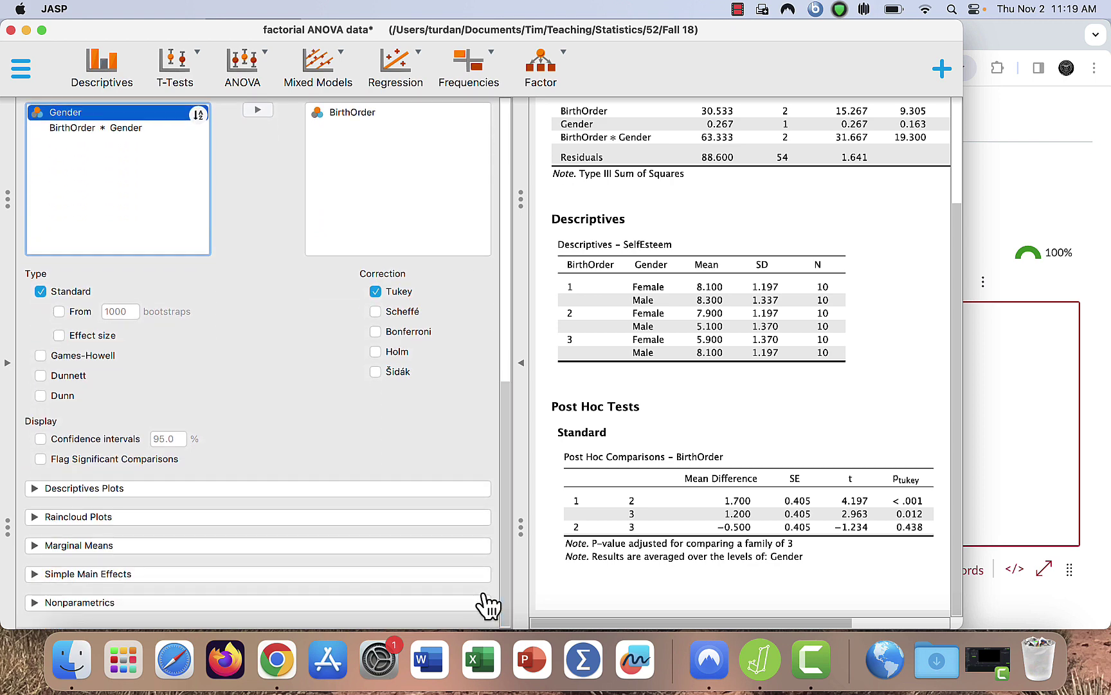
{"action": "left_click", "coordinate": [53, 545]}
{"action": "left_click", "coordinate": [89, 579]}
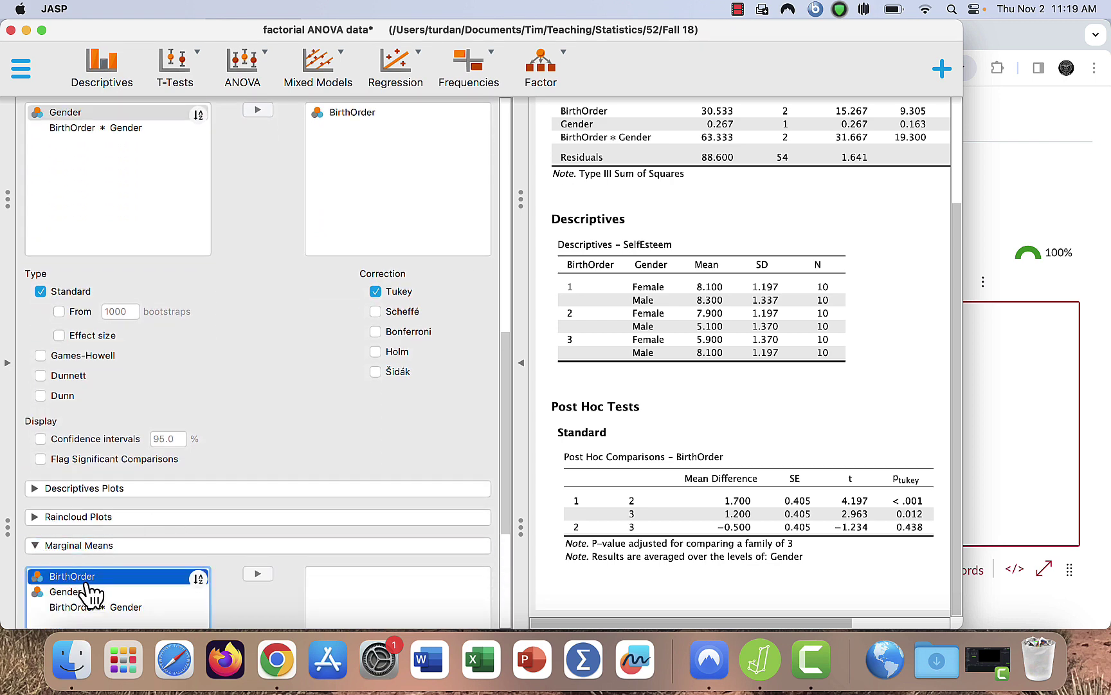
{"action": "left_click", "coordinate": [257, 574]}
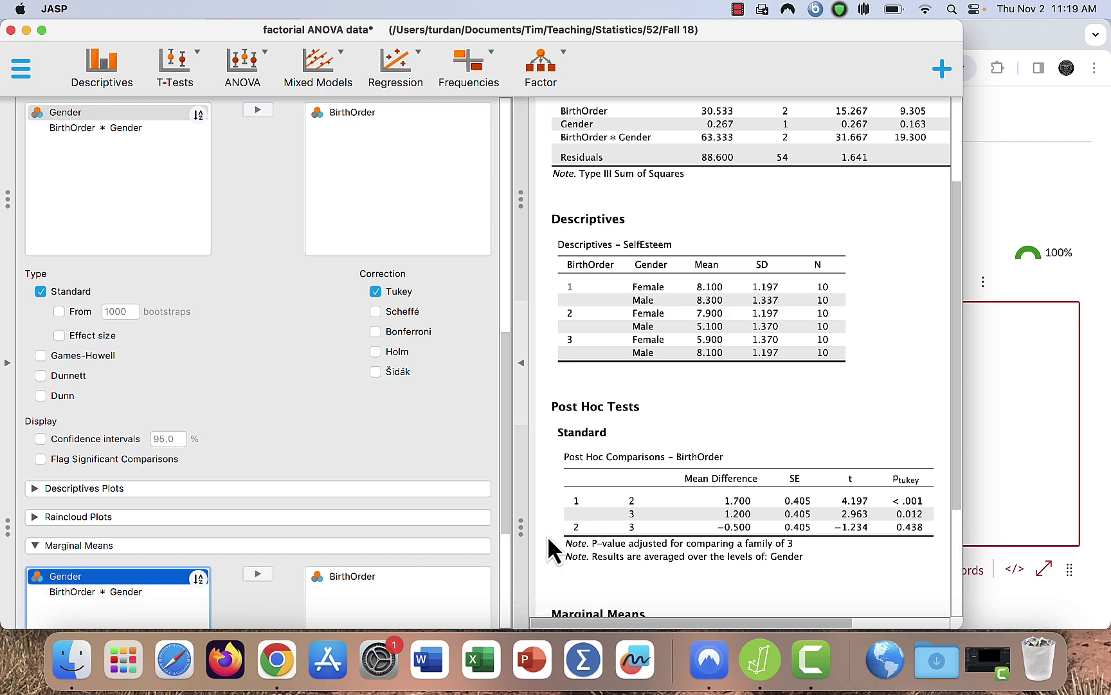
{"action": "scroll", "coordinate": [559, 534], "scroll_direction": "down", "scroll_amount": 5}
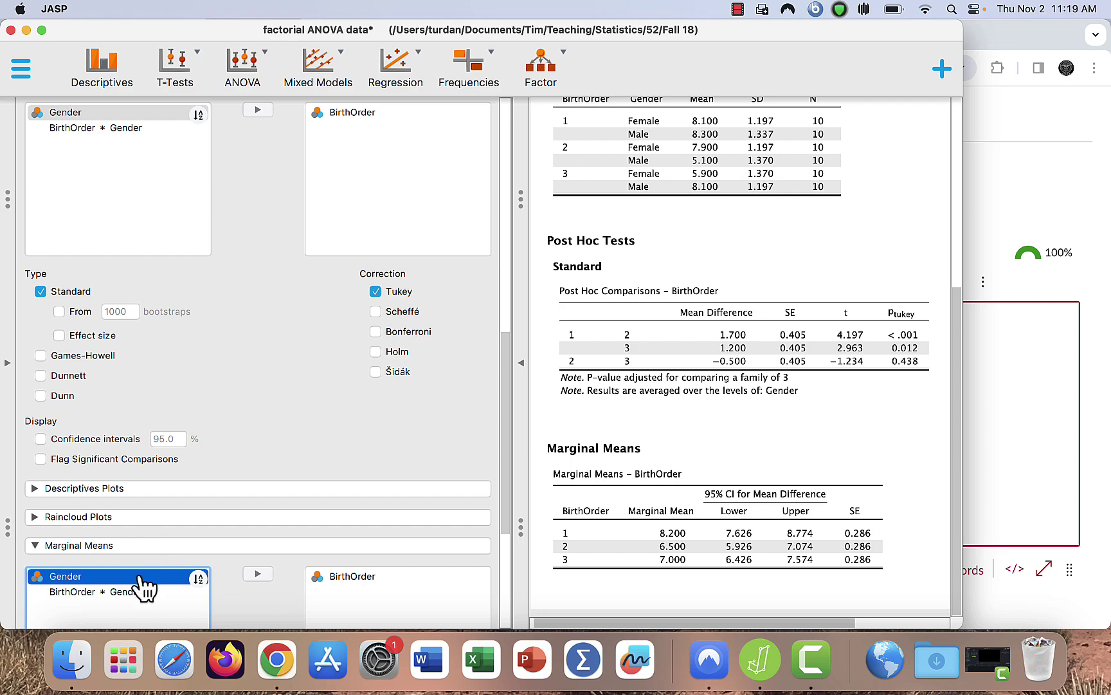
{"action": "left_click", "coordinate": [258, 573]}
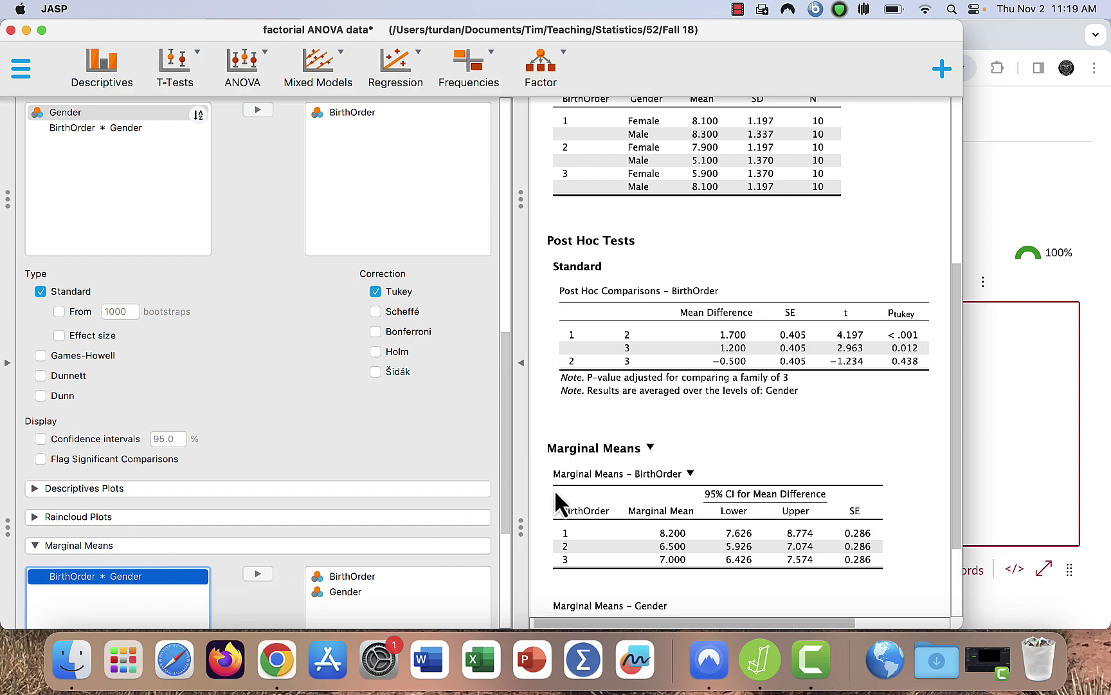
{"action": "scroll", "coordinate": [584, 467], "scroll_direction": "up", "scroll_amount": 5}
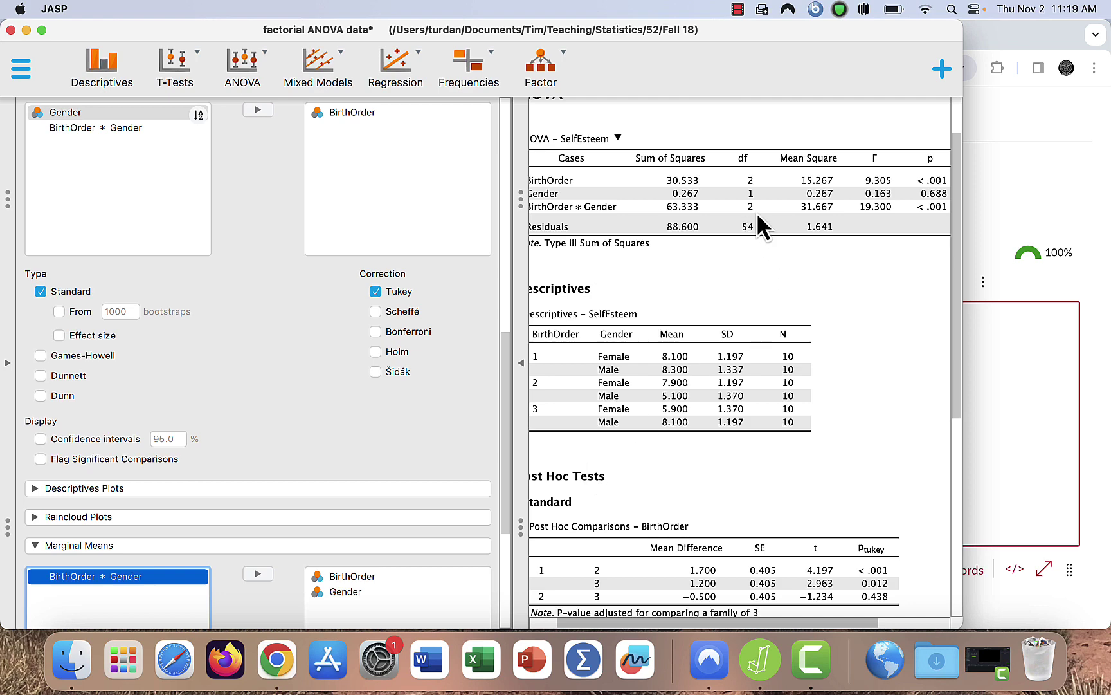
{"action": "left_click", "coordinate": [521, 362]}
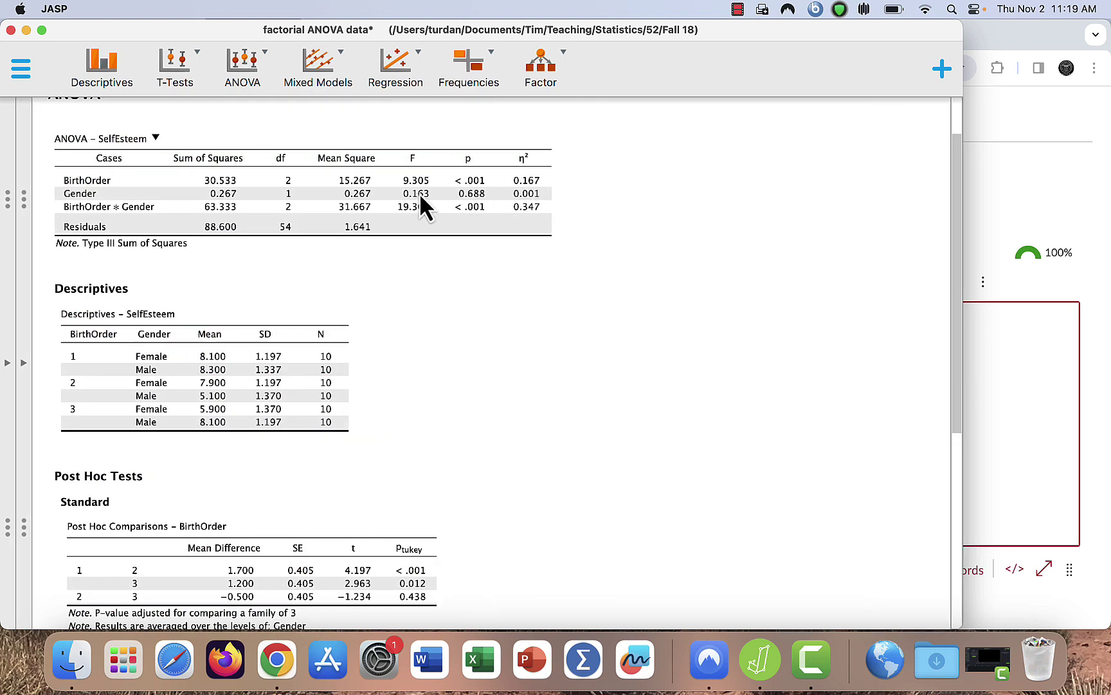
{"action": "scroll", "coordinate": [493, 354], "scroll_direction": "down", "scroll_amount": 10}
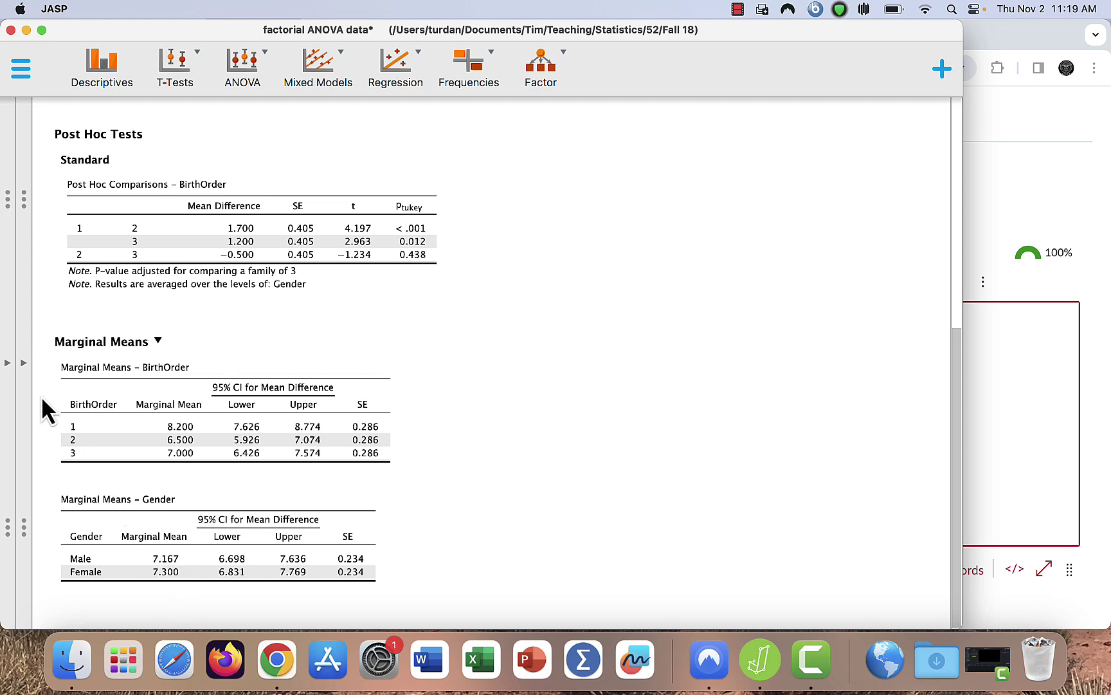
Bring back the analysis settings, expand Simple Main Effects, and review the ANOVA and descriptives tables at full width.
{"action": "left_click", "coordinate": [25, 386]}
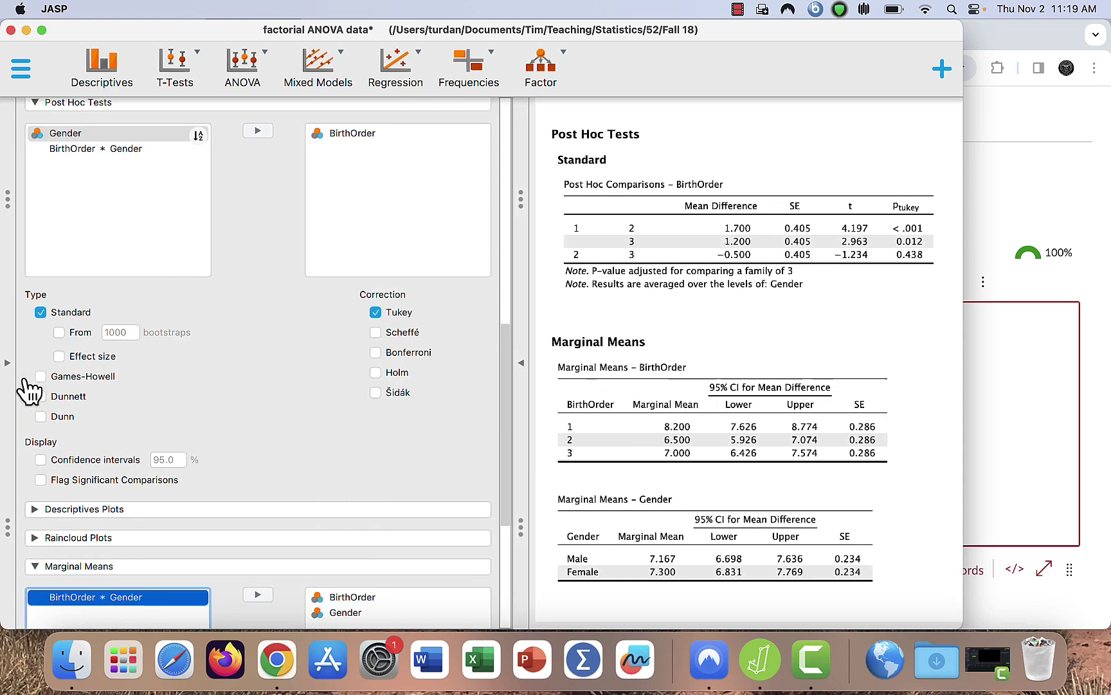
{"action": "scroll", "coordinate": [88, 386], "scroll_direction": "down", "scroll_amount": 5}
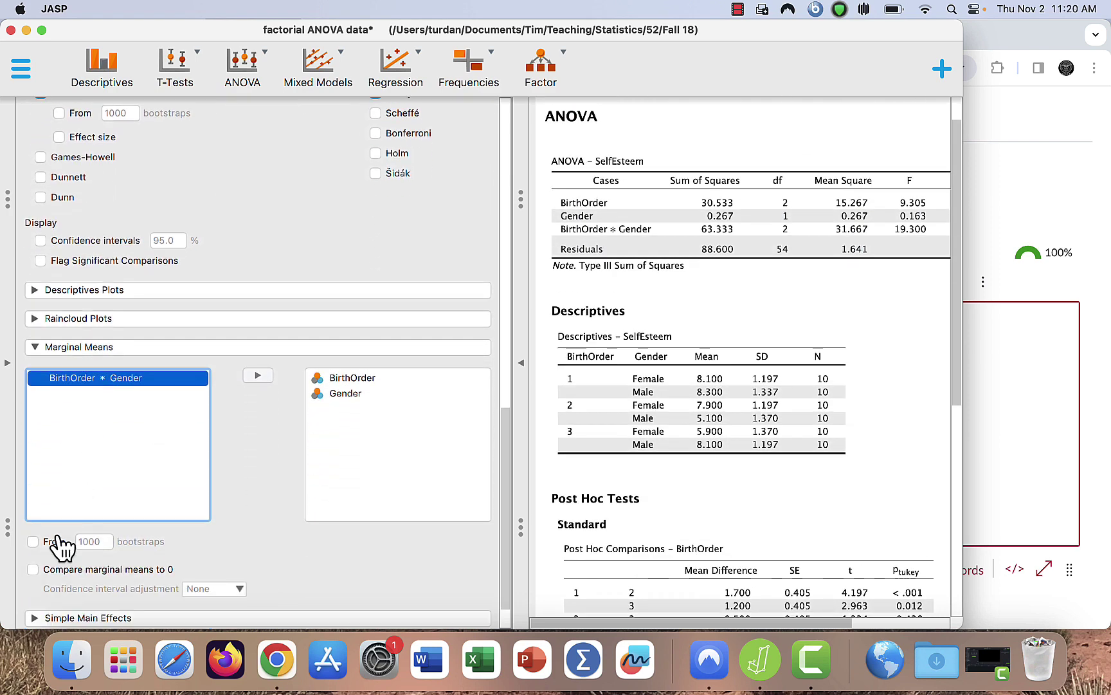
{"action": "left_click", "coordinate": [36, 618]}
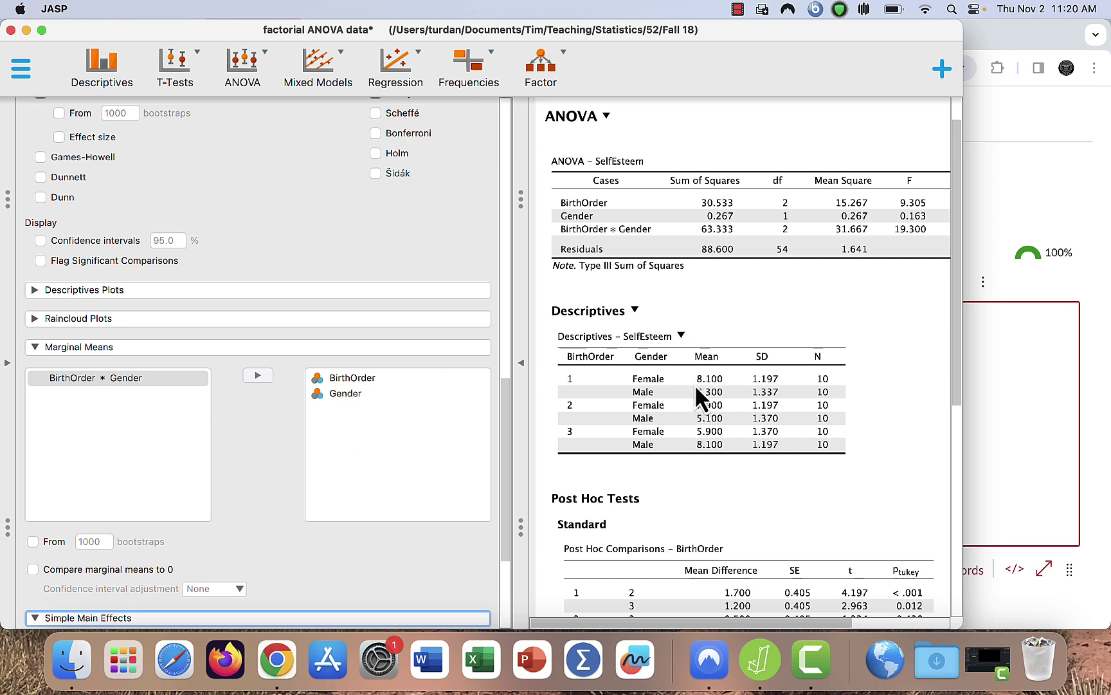
{"action": "left_click", "coordinate": [524, 382]}
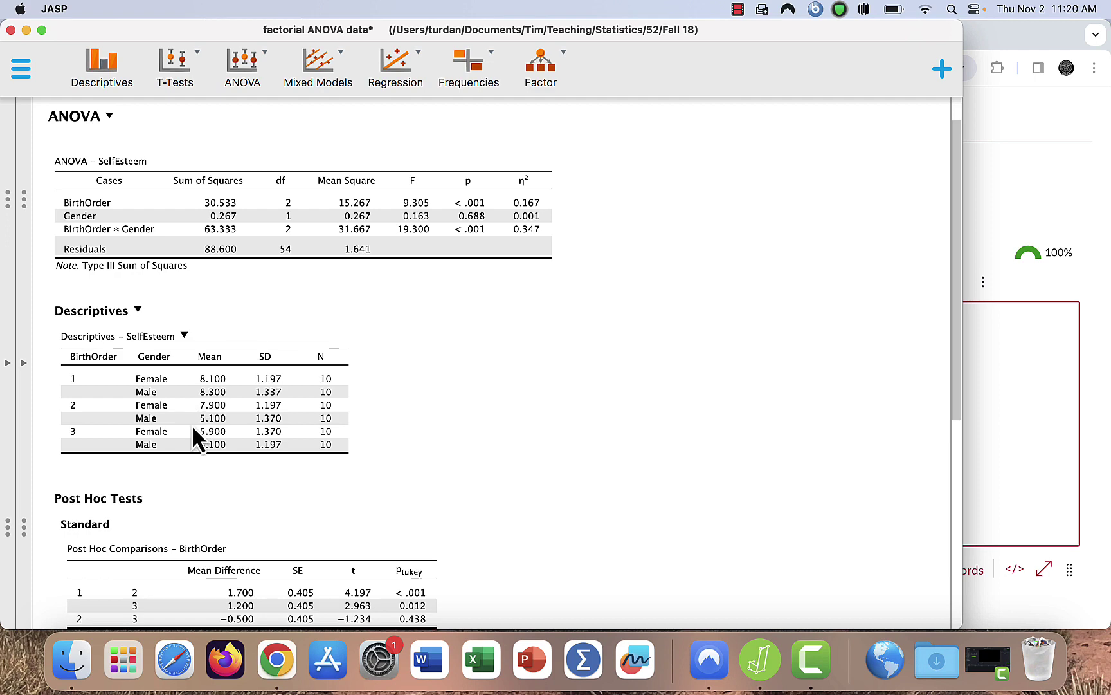
Add simple main effects with BirthOrder as simple effect factor and Gender as moderator factor 1, and show the resulting table at full width.
{"action": "left_click", "coordinate": [27, 381]}
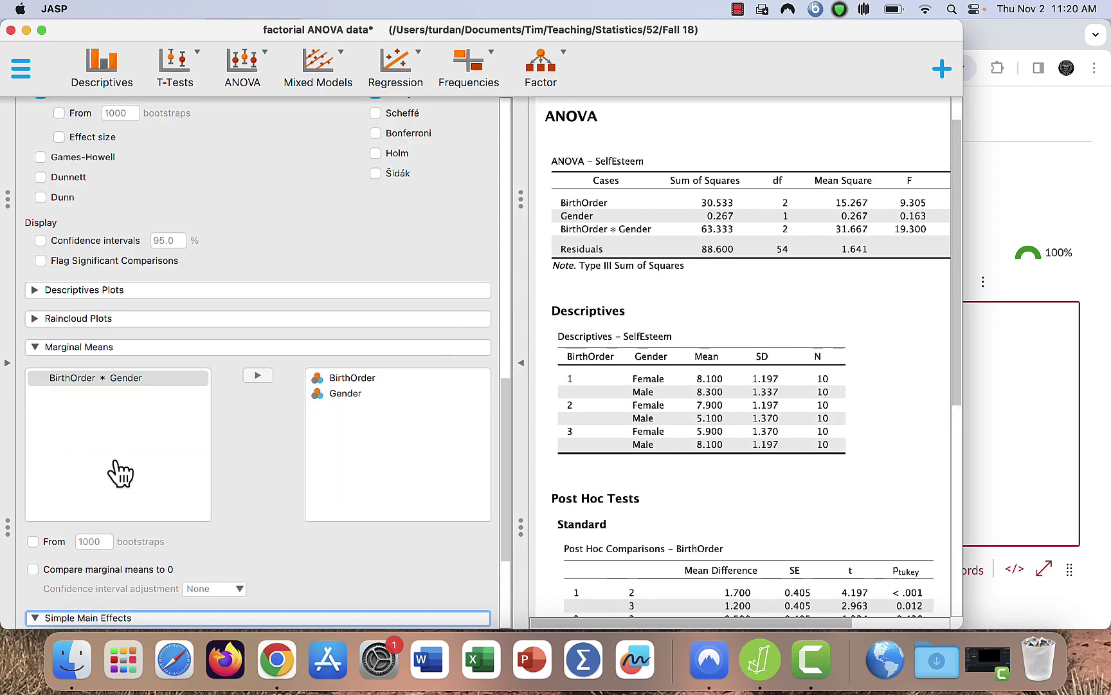
{"action": "scroll", "coordinate": [332, 542], "scroll_direction": "down", "scroll_amount": 3}
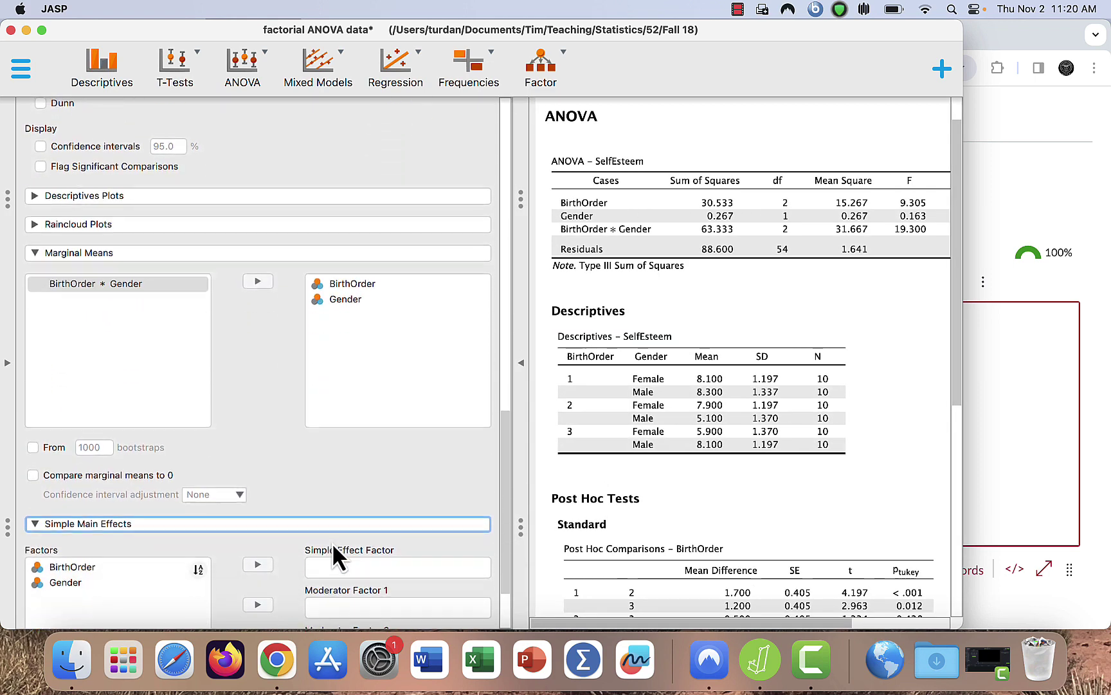
{"action": "scroll", "coordinate": [334, 544], "scroll_direction": "down", "scroll_amount": 1}
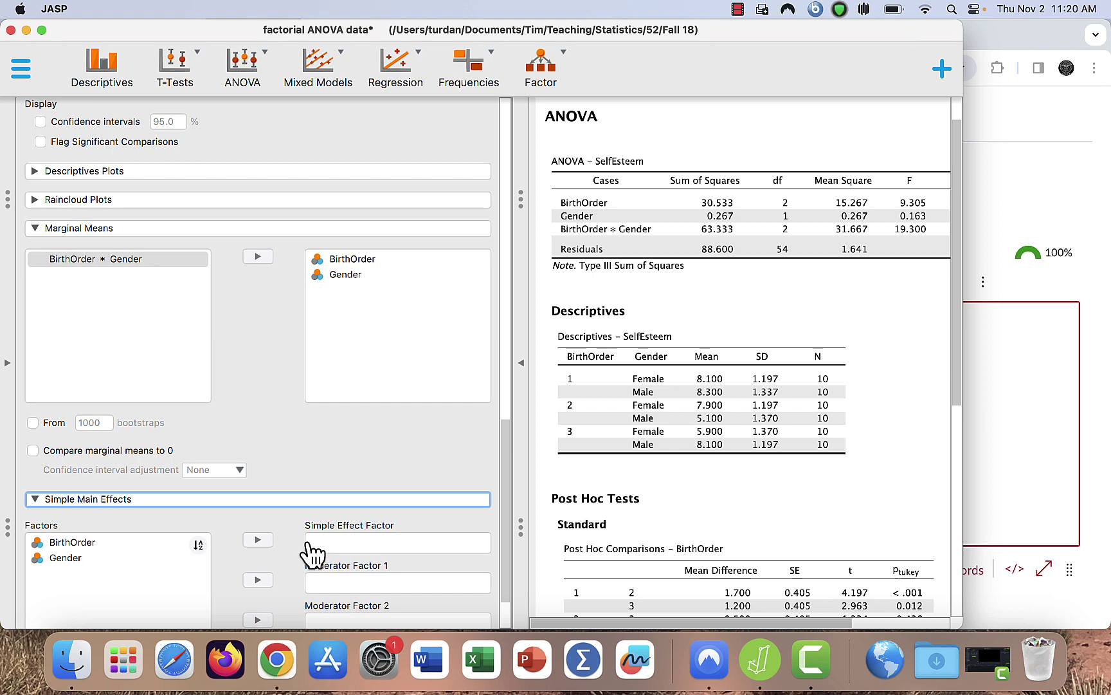
{"action": "left_click", "coordinate": [161, 544]}
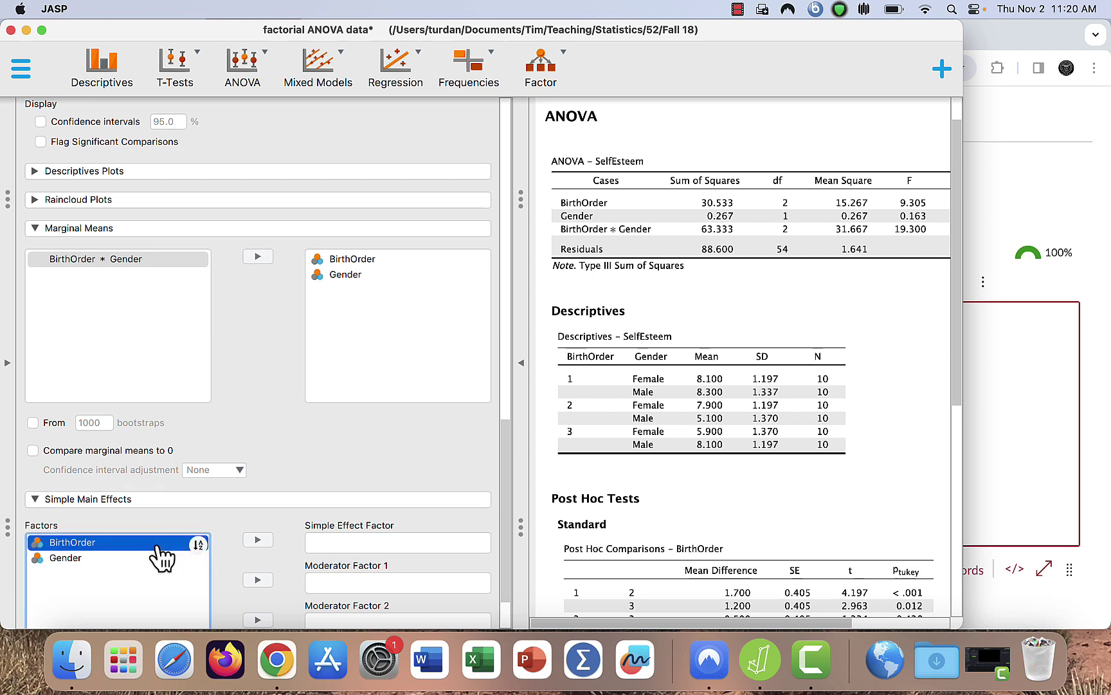
{"action": "left_click", "coordinate": [258, 544]}
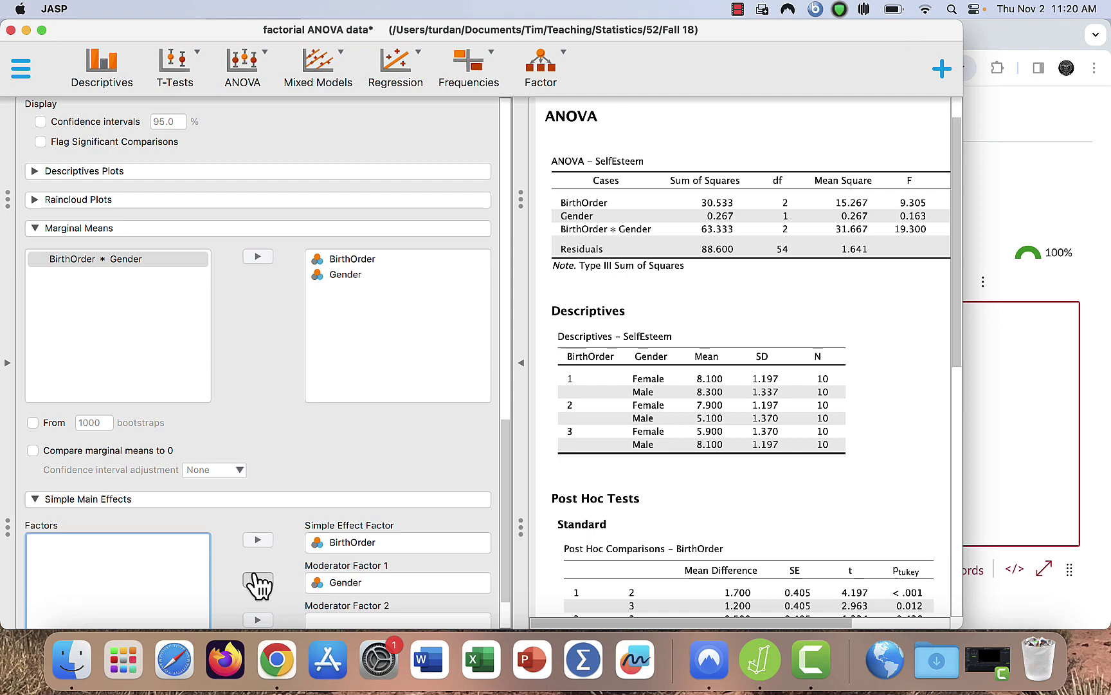
{"action": "left_click", "coordinate": [526, 390]}
{"action": "scroll", "coordinate": [518, 372], "scroll_direction": "down", "scroll_amount": 15}
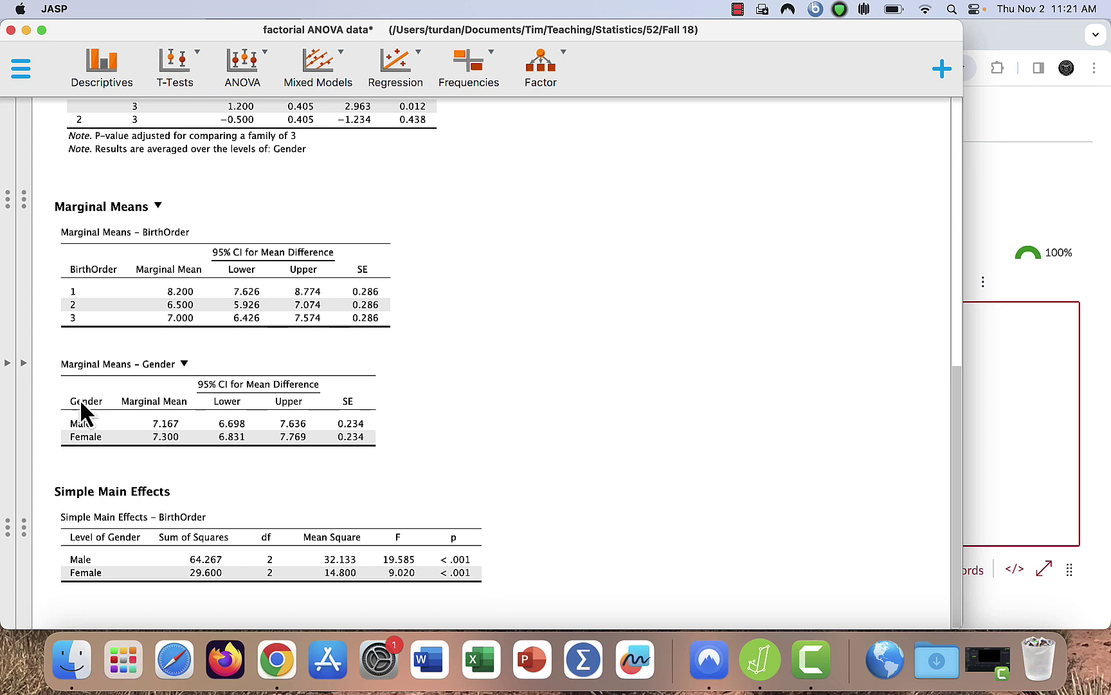
Bring back the analysis settings and remove Gender from the marginal means, keeping only BirthOrder.
{"action": "left_click", "coordinate": [31, 369]}
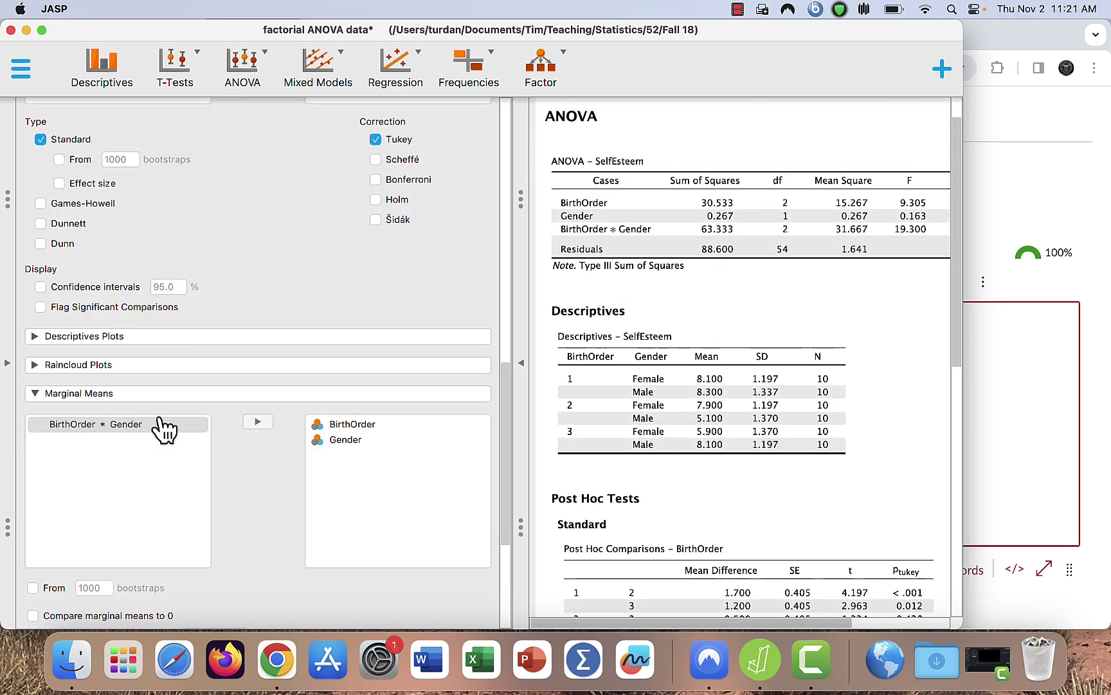
{"action": "left_click", "coordinate": [325, 427]}
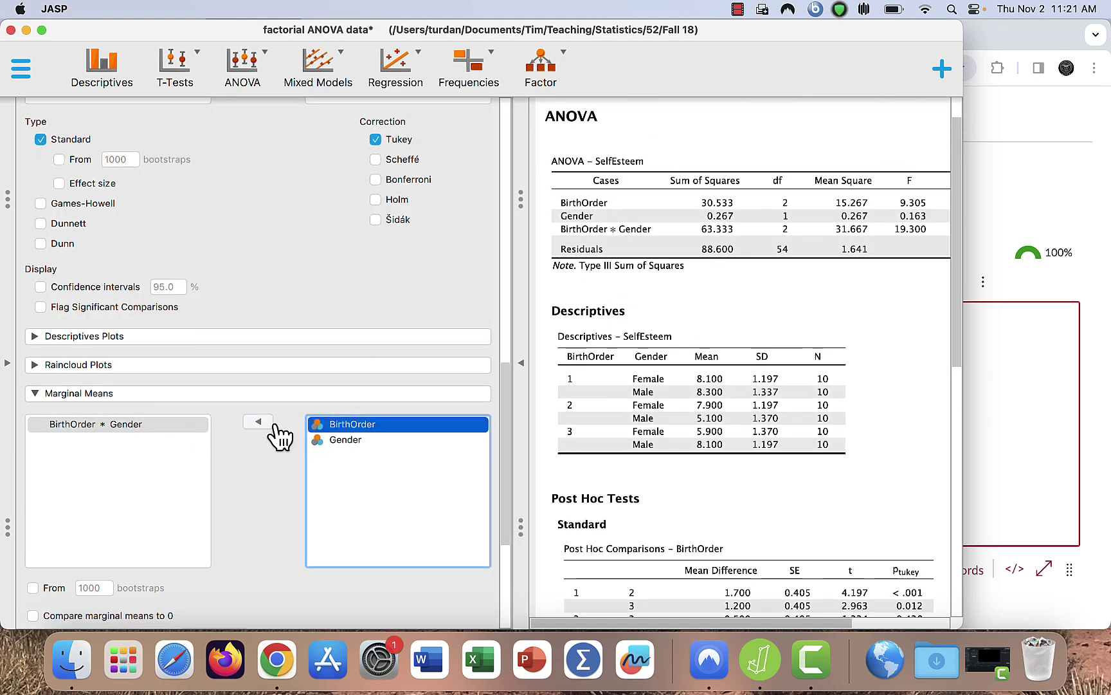
{"action": "left_click", "coordinate": [338, 441]}
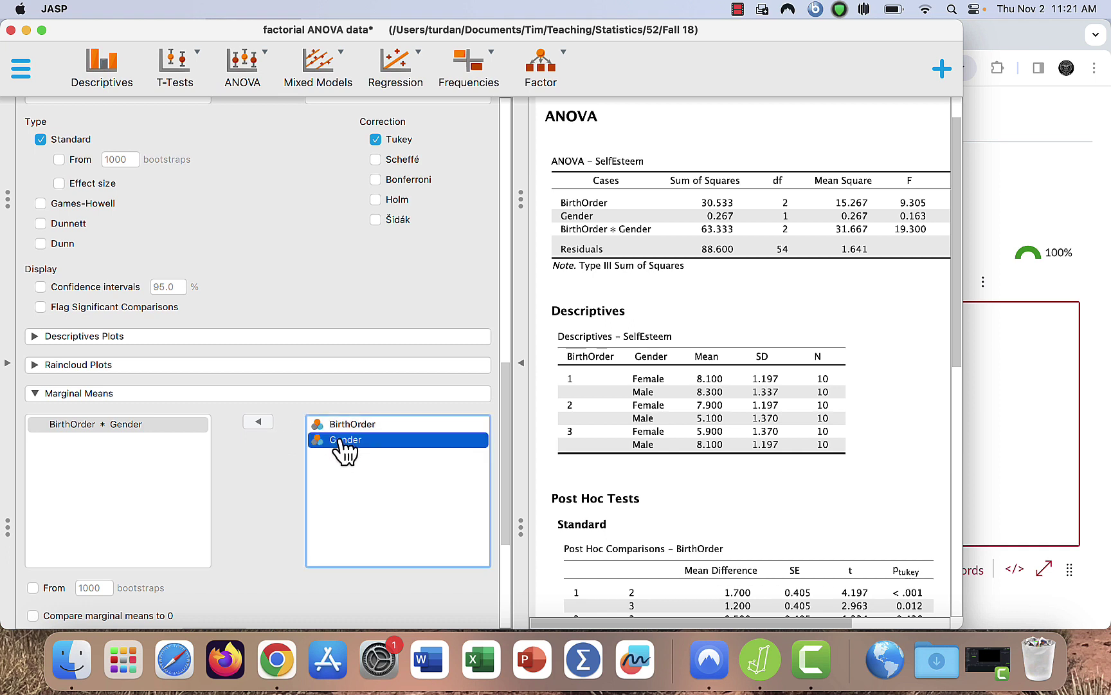
{"action": "left_click", "coordinate": [261, 423]}
{"action": "left_click", "coordinate": [318, 426]}
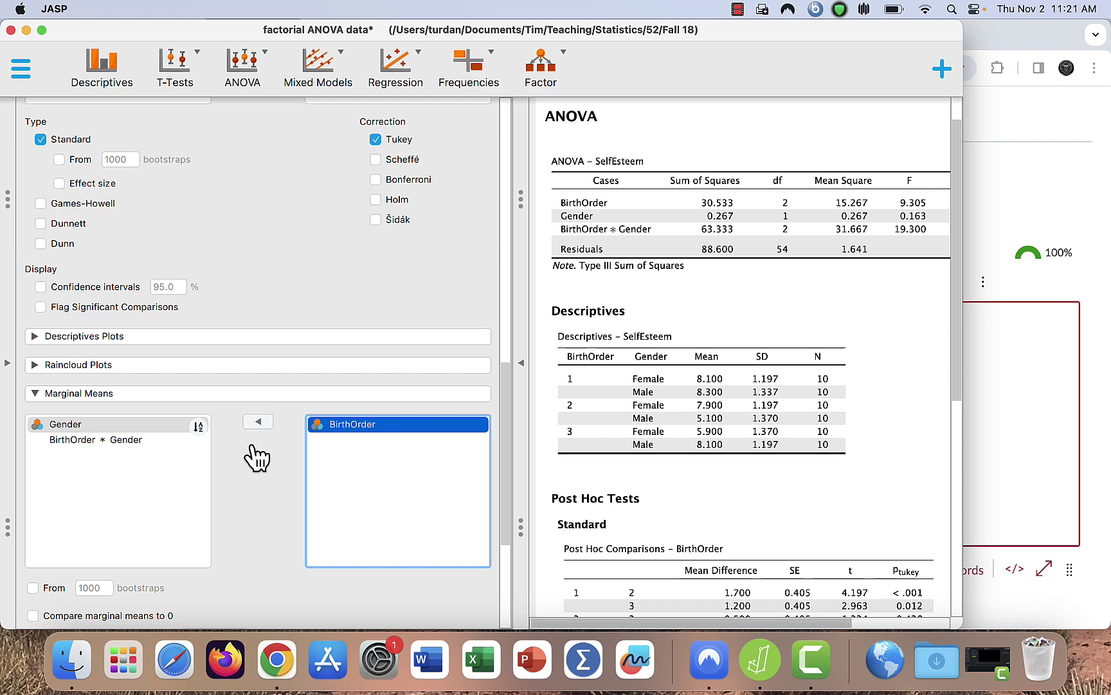
Swap the simple main effects roles, making Gender the simple effect factor and BirthOrder moderator factor 1.
{"action": "scroll", "coordinate": [255, 454], "scroll_direction": "down", "scroll_amount": 5}
{"action": "left_click", "coordinate": [325, 474]}
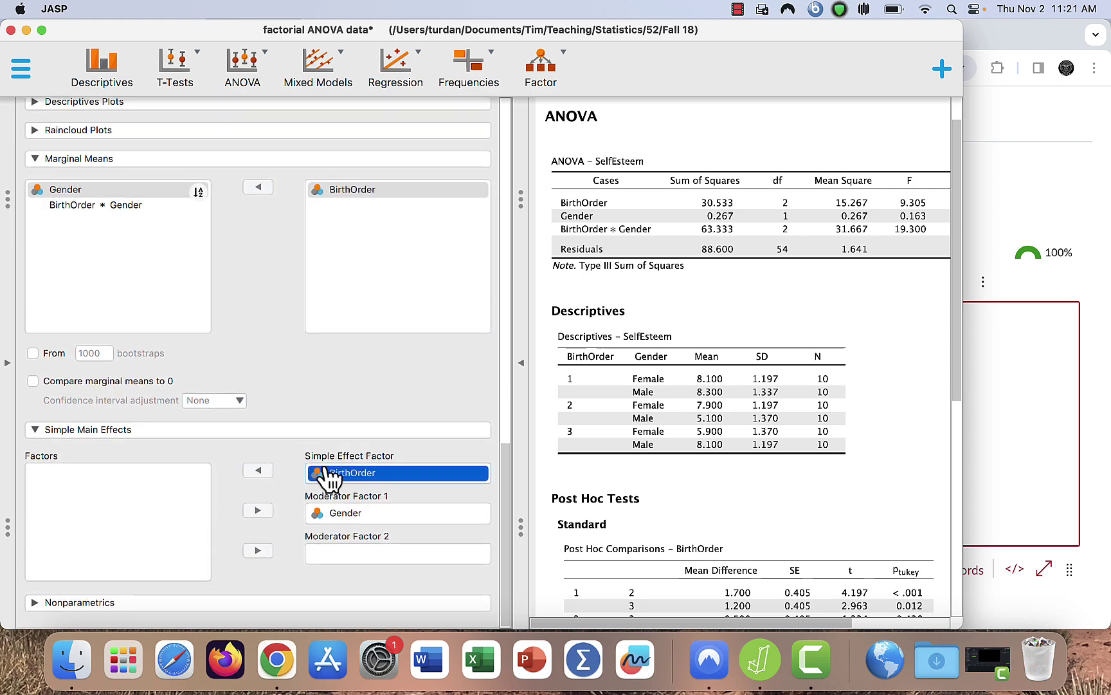
{"action": "left_click", "coordinate": [258, 470]}
{"action": "left_click", "coordinate": [317, 515]}
{"action": "left_click", "coordinate": [258, 511]}
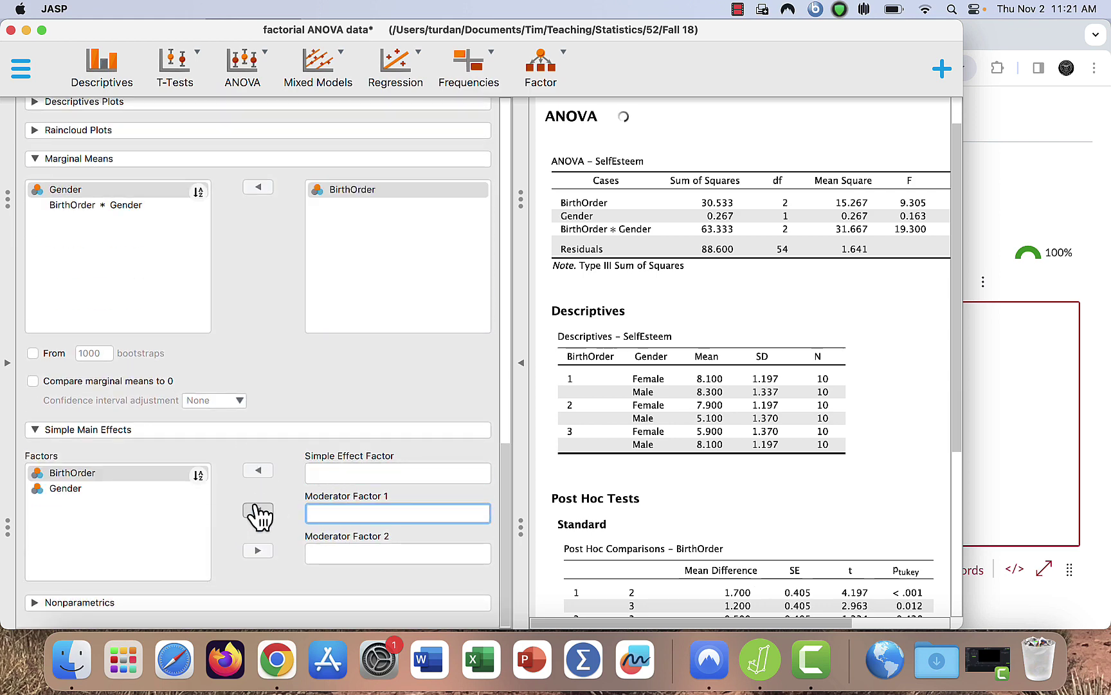
{"action": "left_click", "coordinate": [161, 490]}
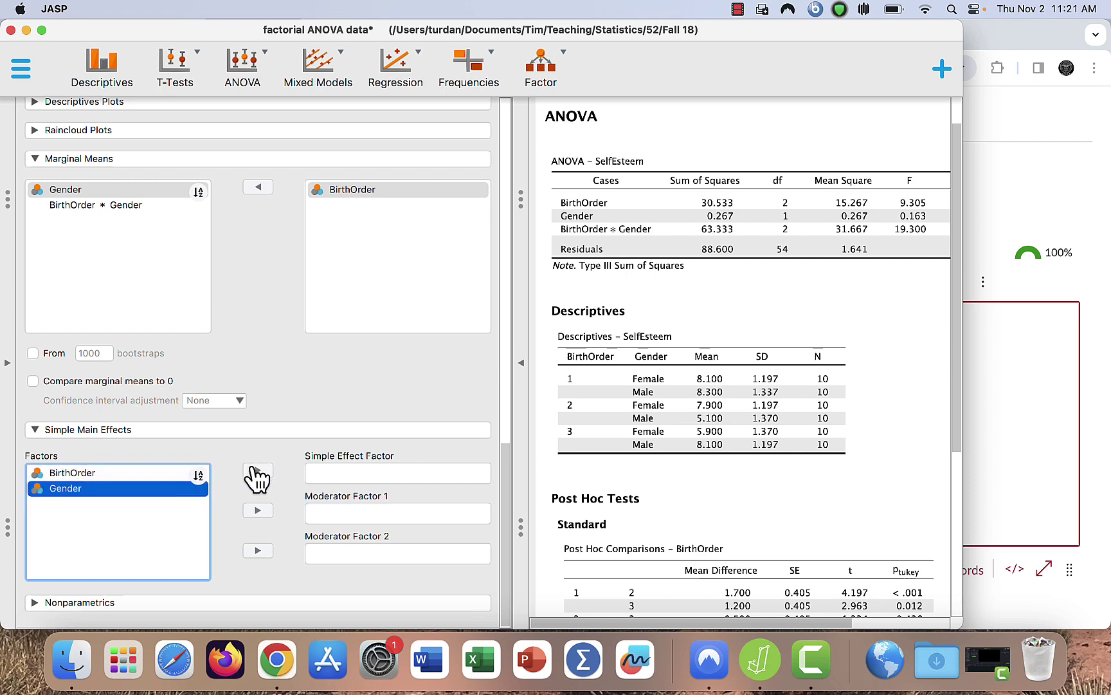
{"action": "left_click", "coordinate": [258, 470]}
{"action": "left_click", "coordinate": [159, 479]}
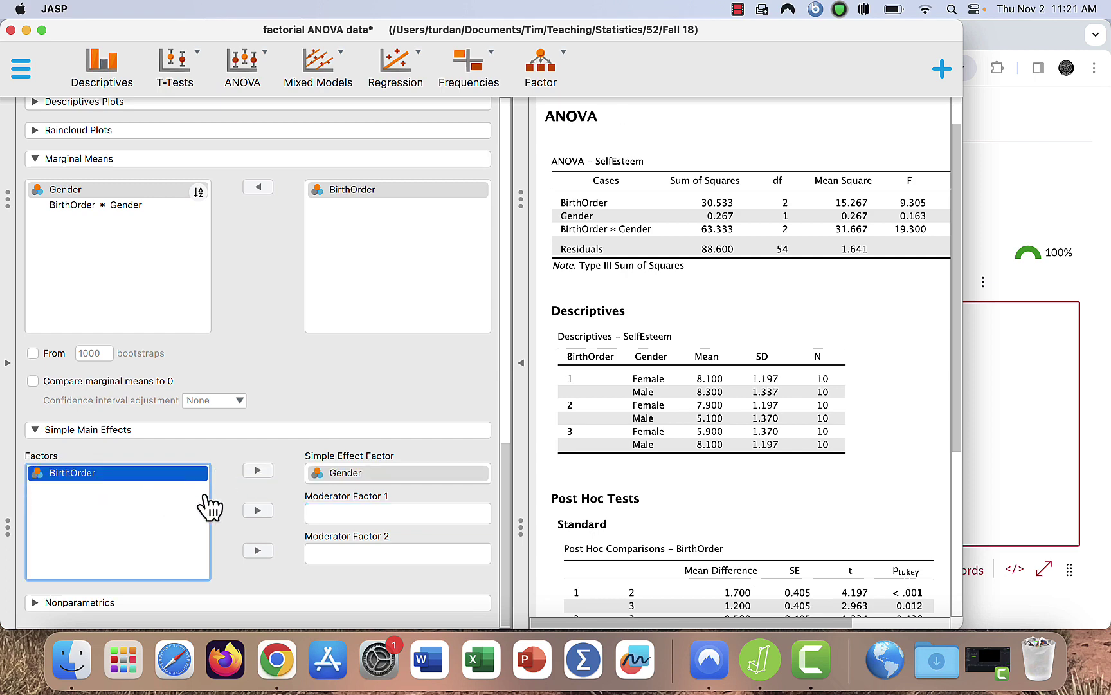
{"action": "left_click", "coordinate": [258, 510]}
Show the results at full width and review the simple main effects of Gender, the post hoc, descriptives and ANOVA tables.
{"action": "left_click", "coordinate": [521, 363]}
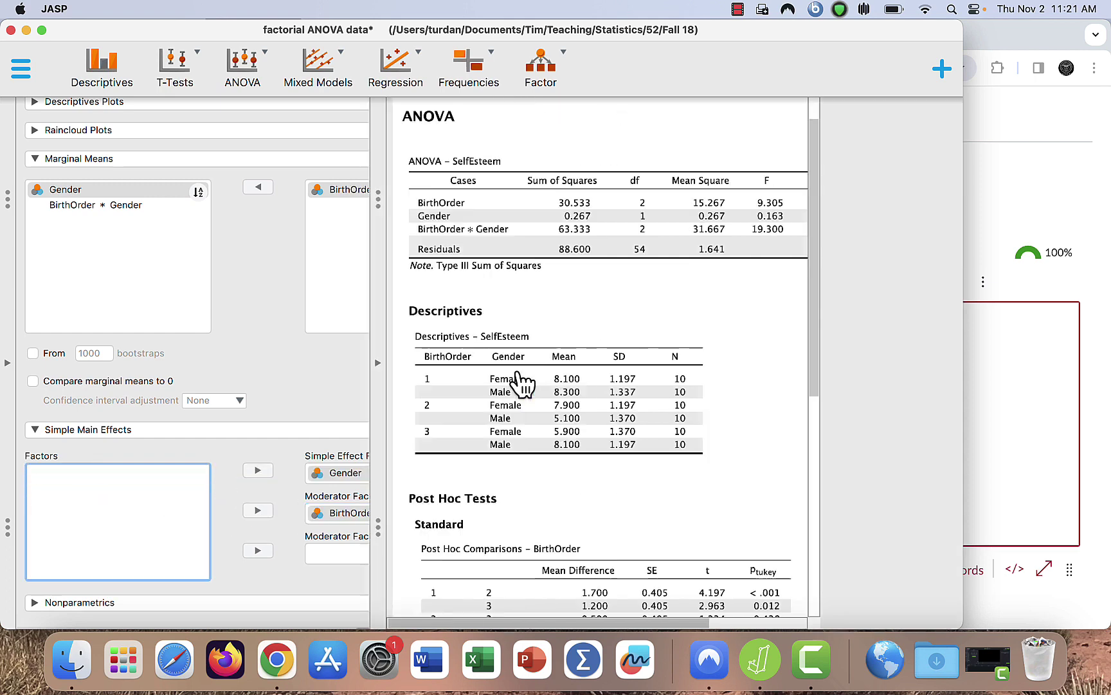
{"action": "scroll", "coordinate": [482, 396], "scroll_direction": "down", "scroll_amount": 2}
{"action": "scroll", "coordinate": [482, 396], "scroll_direction": "down", "scroll_amount": 9}
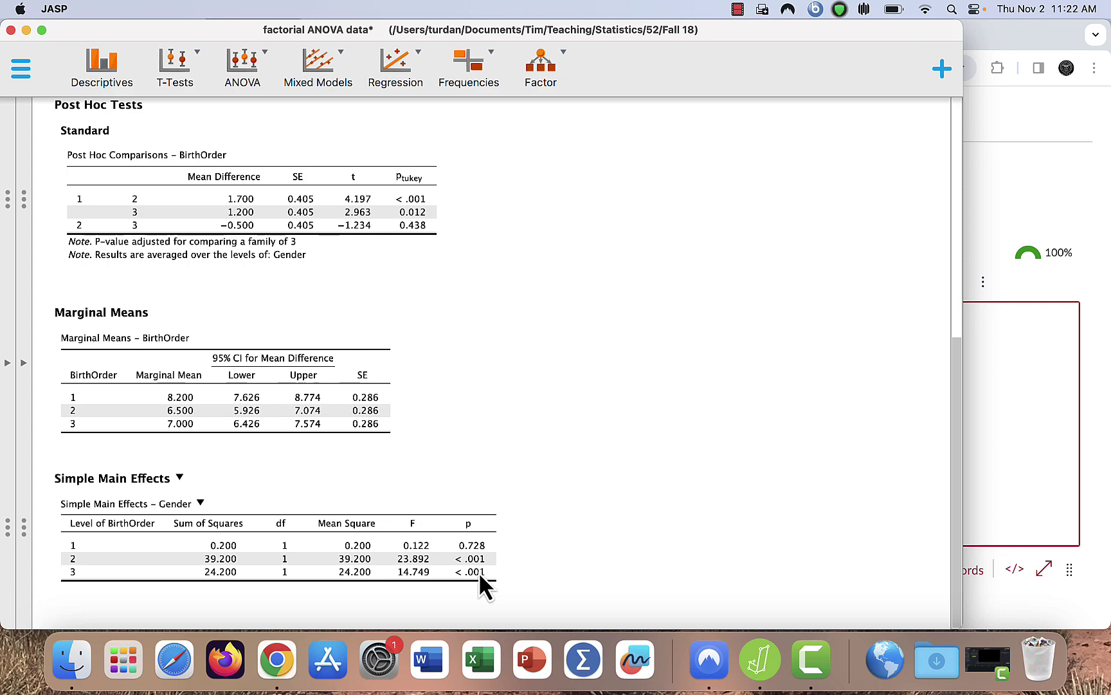
{"action": "scroll", "coordinate": [588, 566], "scroll_direction": "up", "scroll_amount": 5}
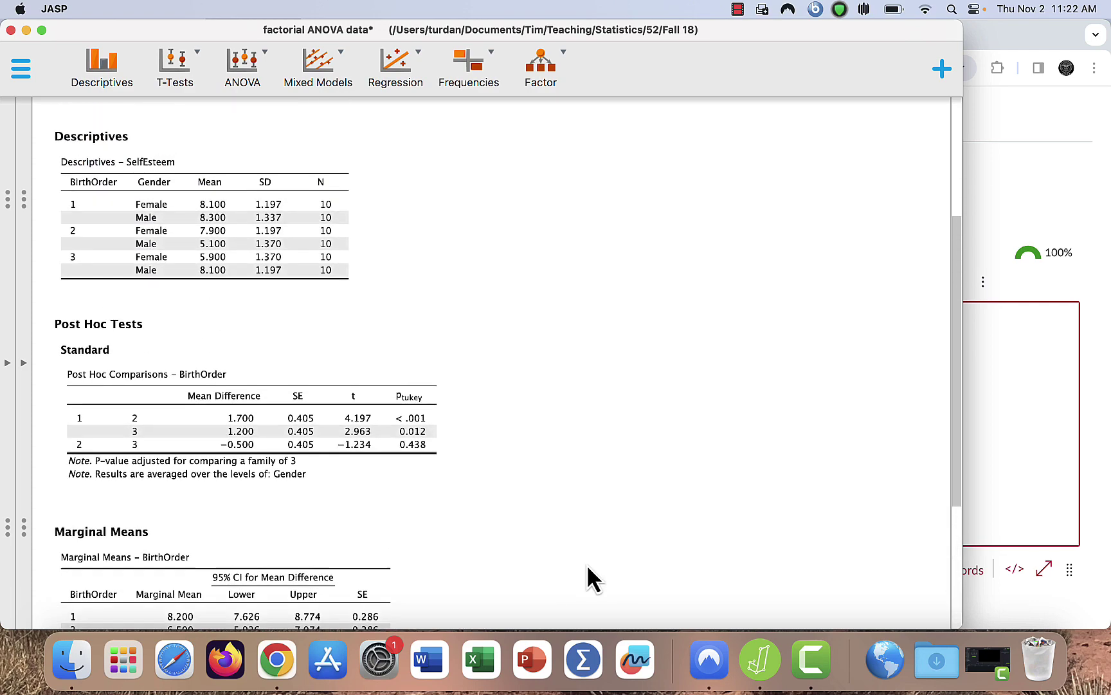
{"action": "scroll", "coordinate": [588, 564], "scroll_direction": "up", "scroll_amount": 3}
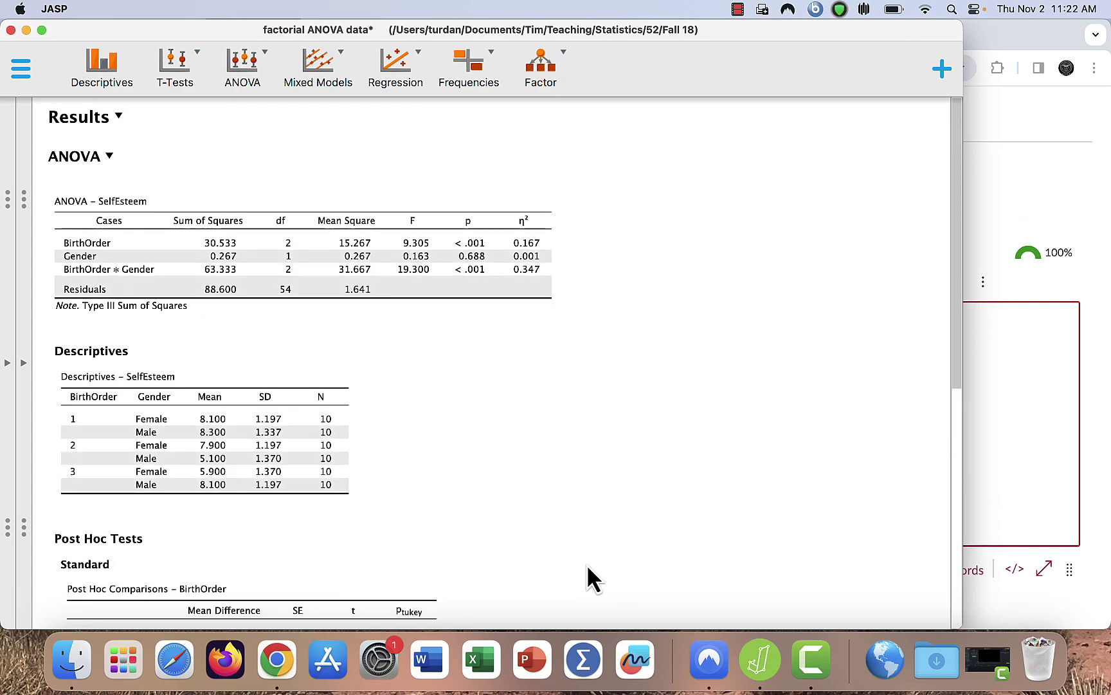
Replace BirthOrder with the BirthOrder * Gender interaction in the post hoc tests, and show the comparison table at full width.
{"action": "left_click", "coordinate": [24, 363]}
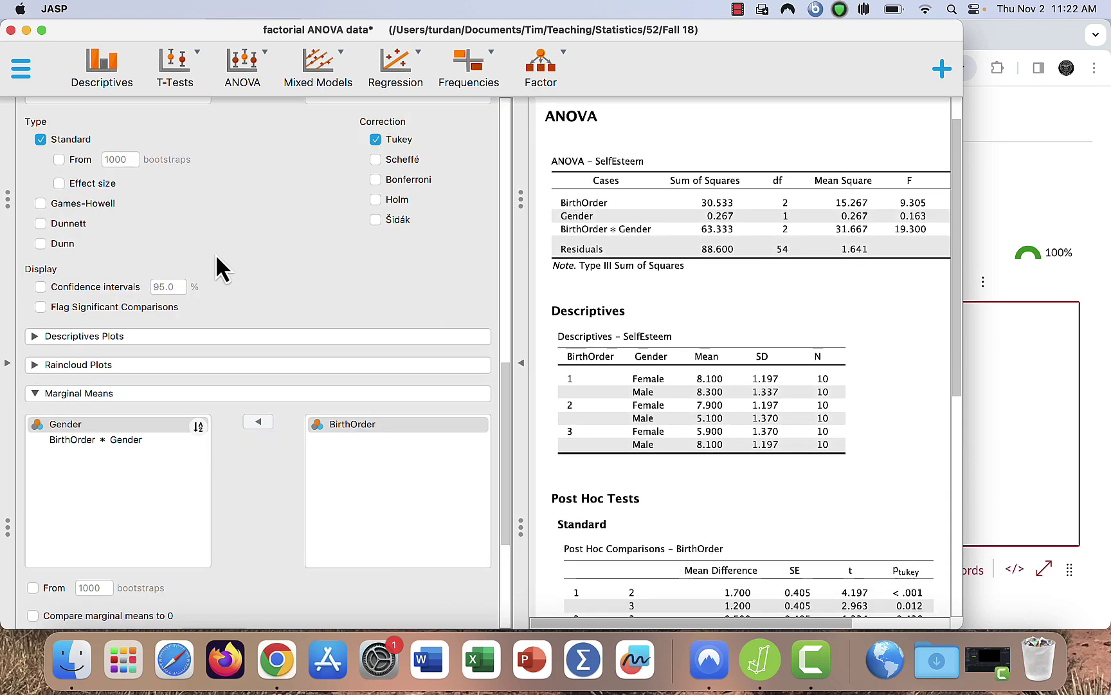
{"action": "scroll", "coordinate": [215, 254], "scroll_direction": "up", "scroll_amount": 5}
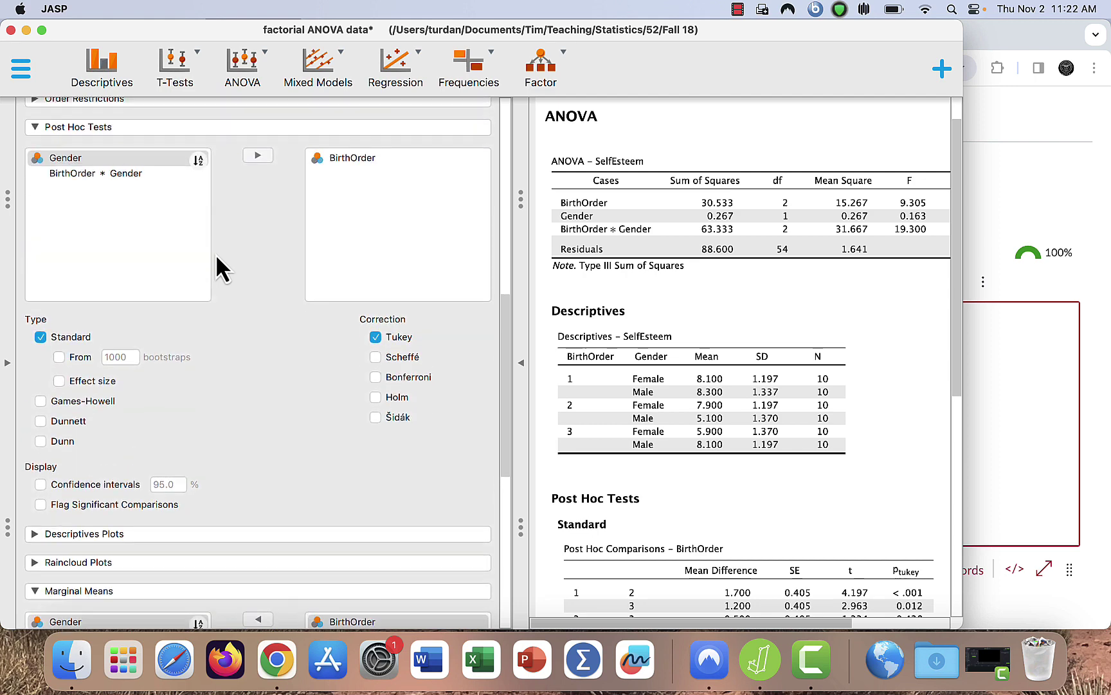
{"action": "scroll", "coordinate": [216, 253], "scroll_direction": "up", "scroll_amount": 2}
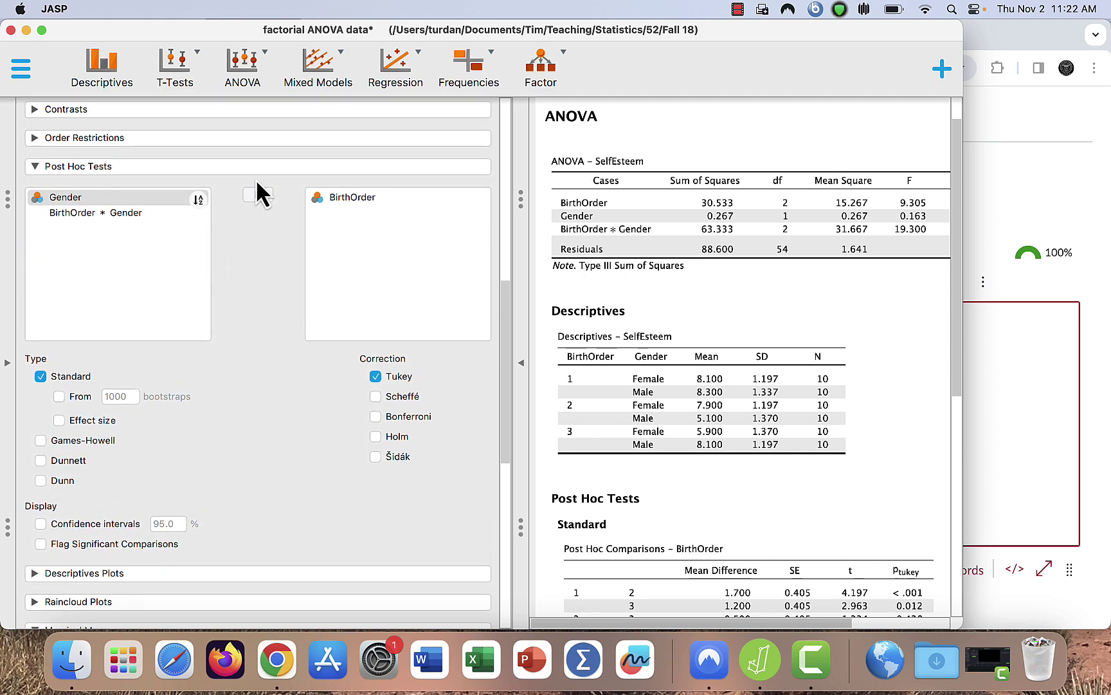
{"action": "left_click", "coordinate": [97, 214]}
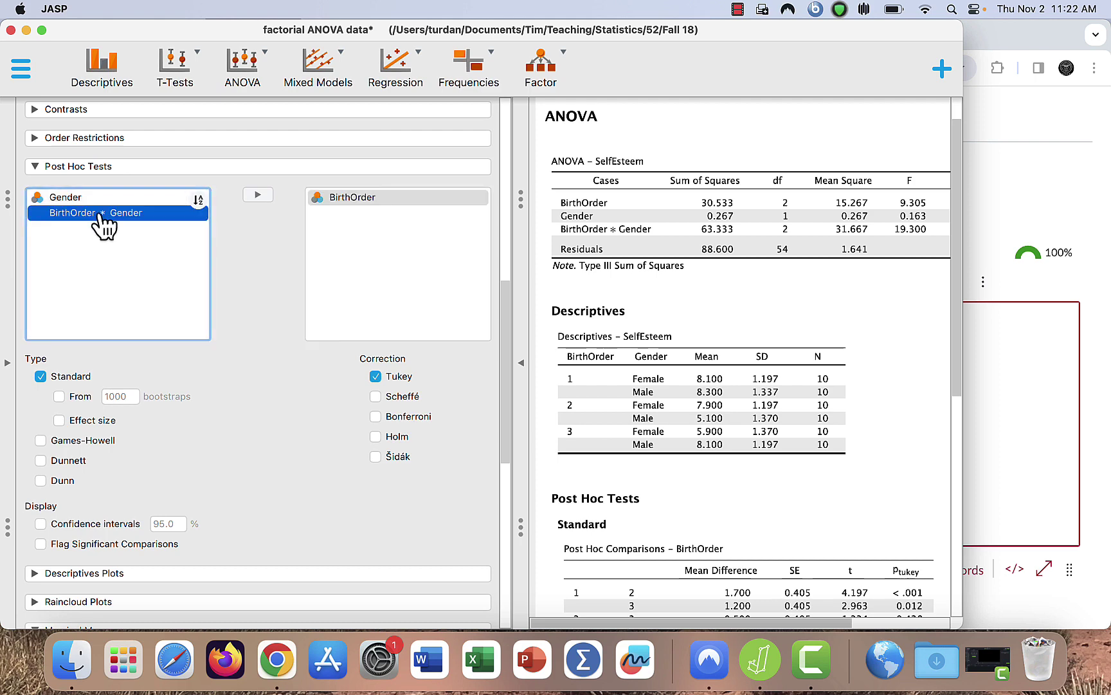
{"action": "left_click", "coordinate": [335, 199]}
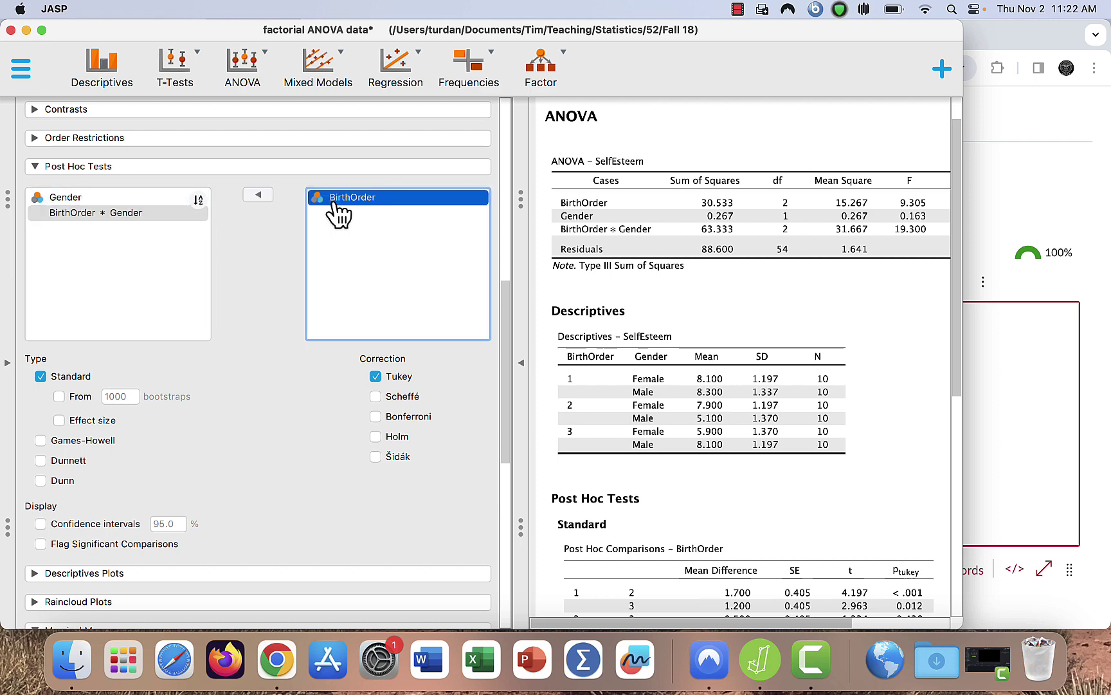
{"action": "left_click", "coordinate": [264, 195]}
{"action": "left_click", "coordinate": [186, 229]}
{"action": "left_click", "coordinate": [260, 195]}
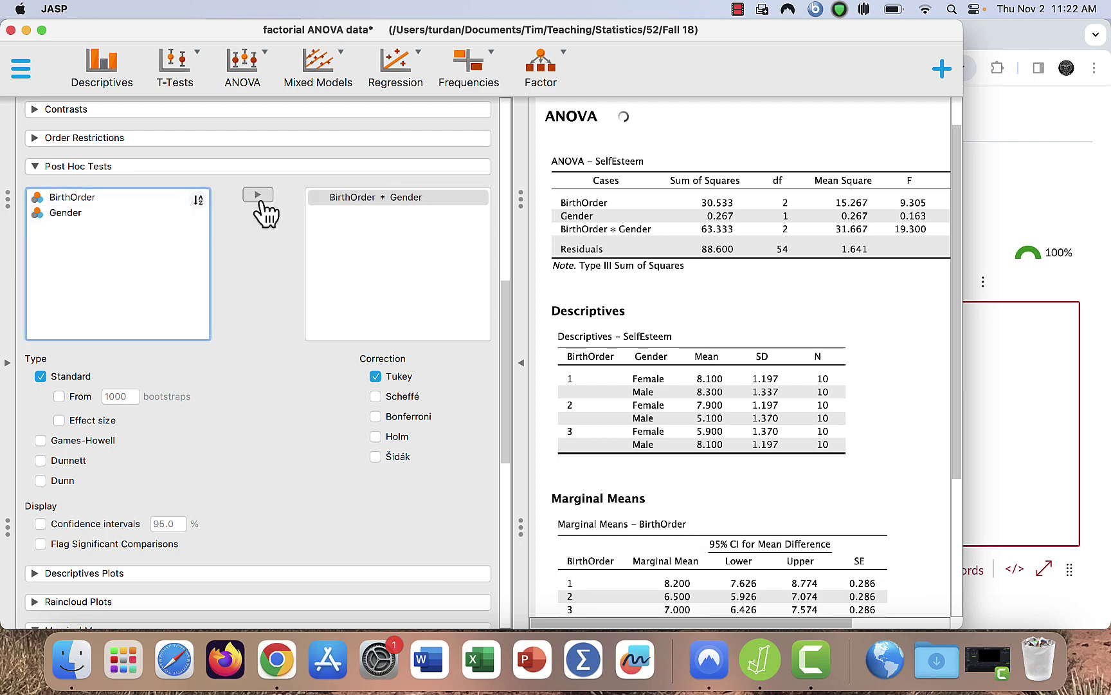
{"action": "left_click", "coordinate": [522, 363]}
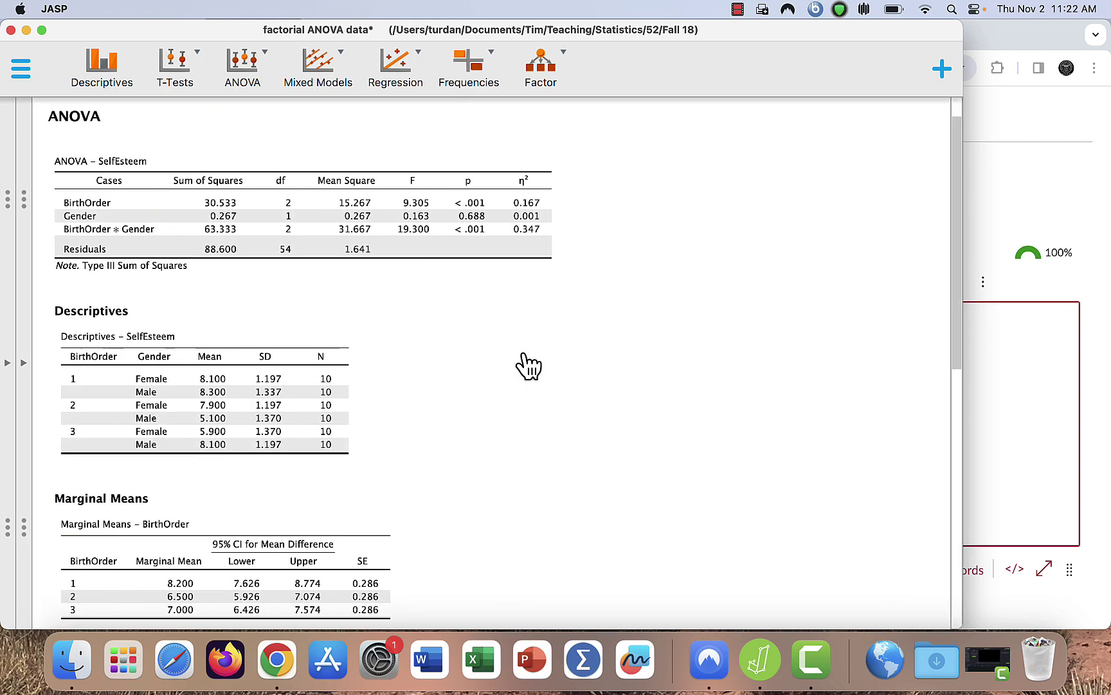
{"action": "scroll", "coordinate": [528, 367], "scroll_direction": "down", "scroll_amount": 10}
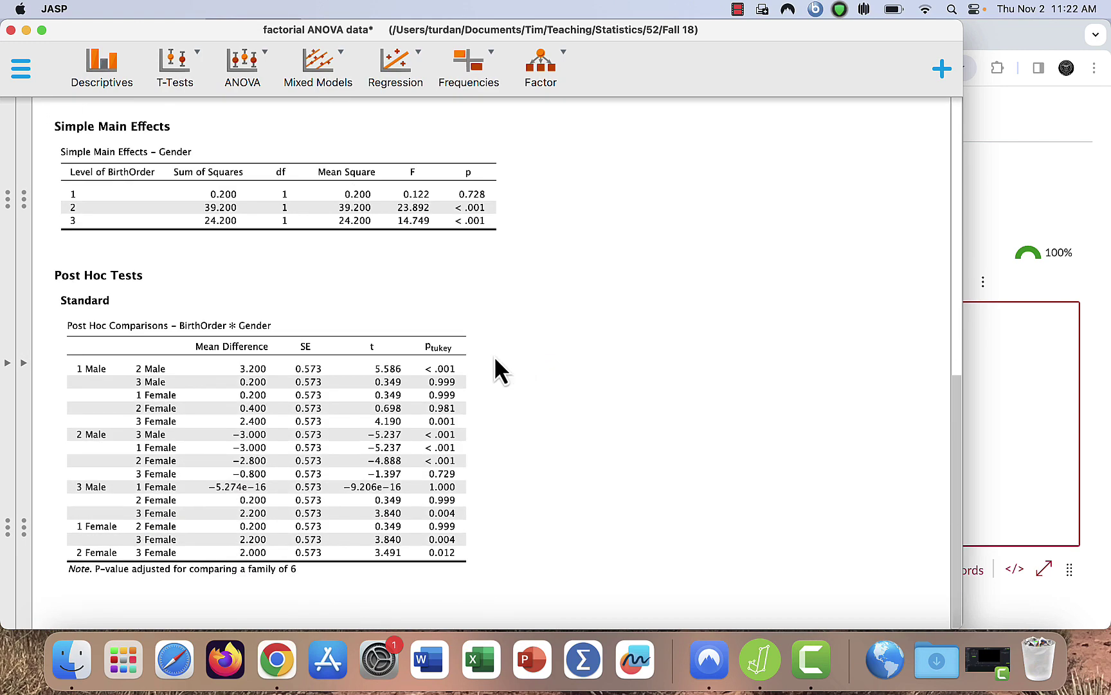